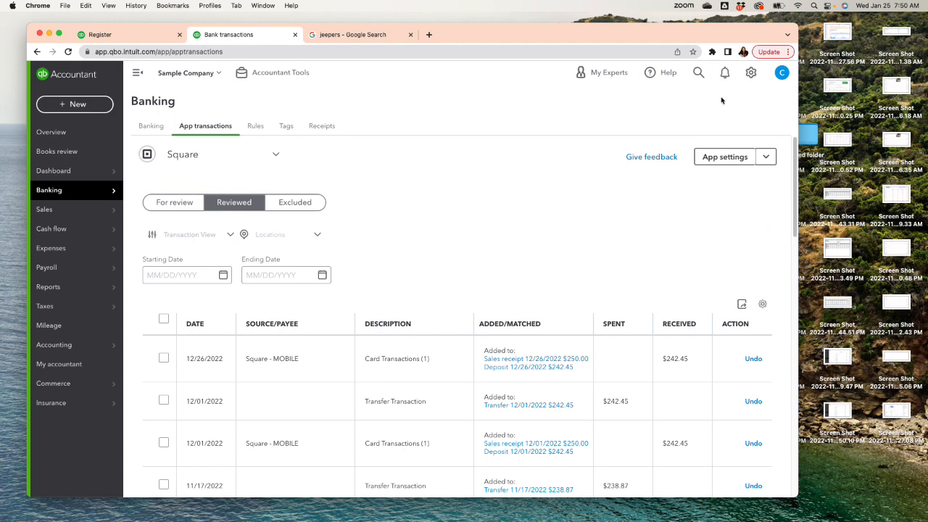
Reload the Square app transactions and undo the reviewed 12/27/2022 transfer and 12/26/2022 card transaction
{"action": "left_click", "coordinate": [73, 156]}
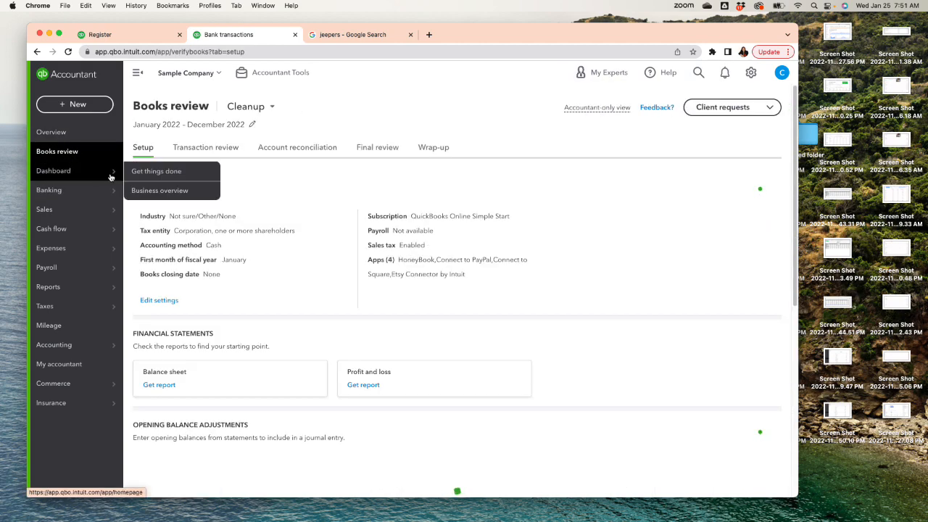
{"action": "mouse_move", "coordinate": [70, 198]}
{"action": "left_click", "coordinate": [143, 190]}
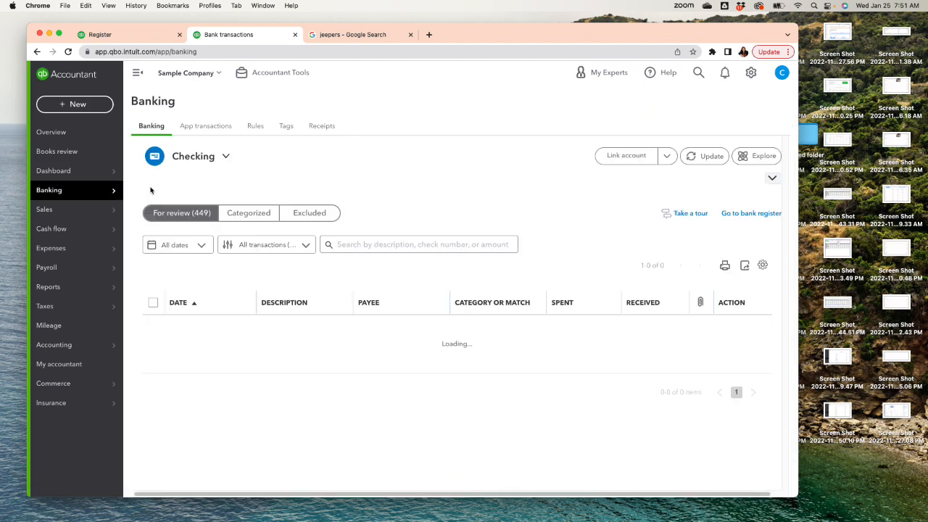
{"action": "left_click", "coordinate": [204, 127]}
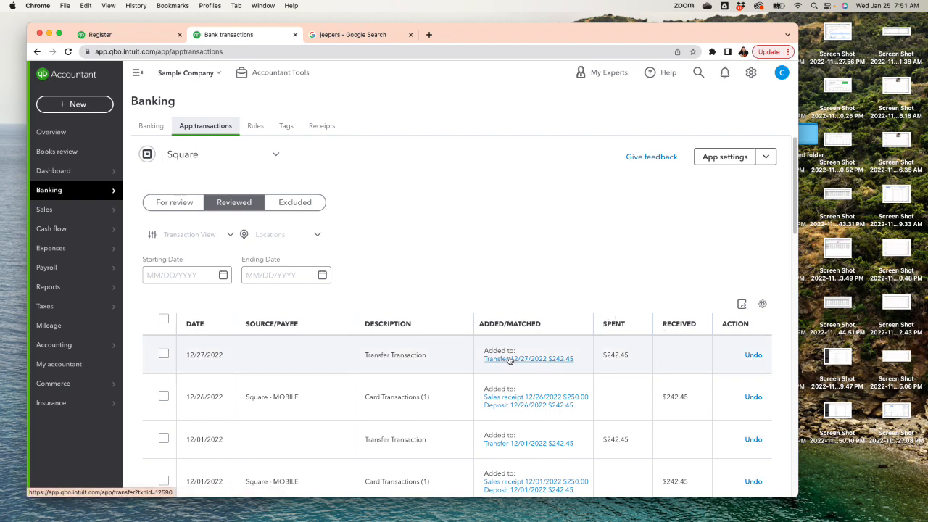
{"action": "left_click", "coordinate": [754, 356]}
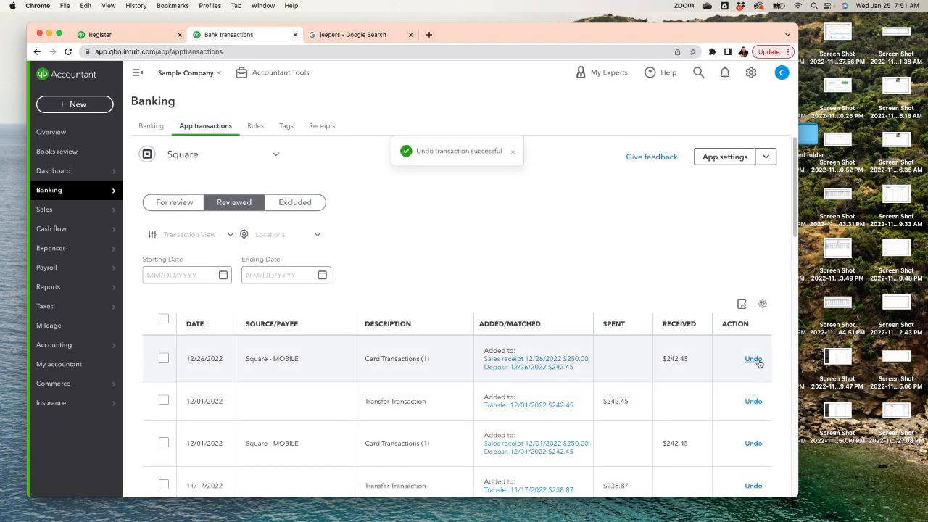
{"action": "left_click", "coordinate": [754, 360]}
From the Square transactions for review, add the 12/26/2022 card transaction and match the 12/27/2022 transfer to the 12/28/2022 deposit
{"action": "left_click", "coordinate": [180, 203]}
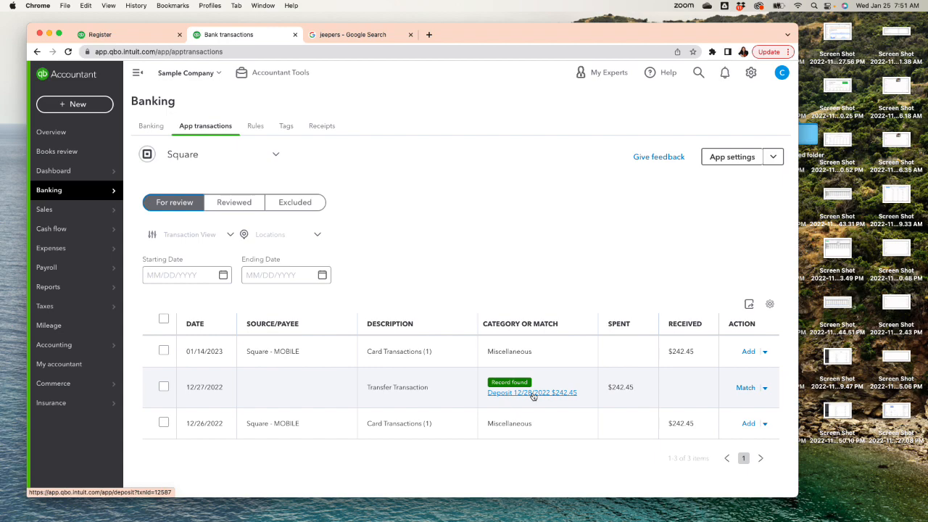
{"action": "mouse_move", "coordinate": [60, 230]}
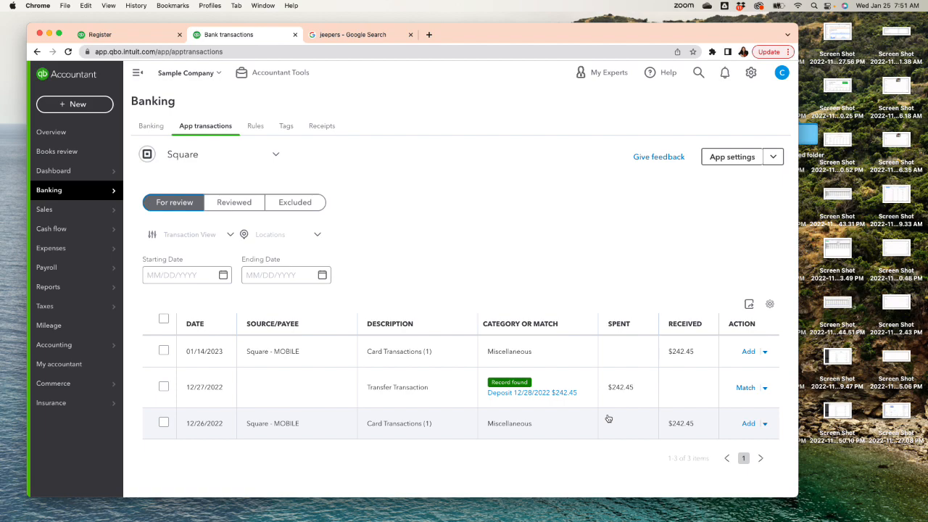
{"action": "left_click", "coordinate": [748, 424]}
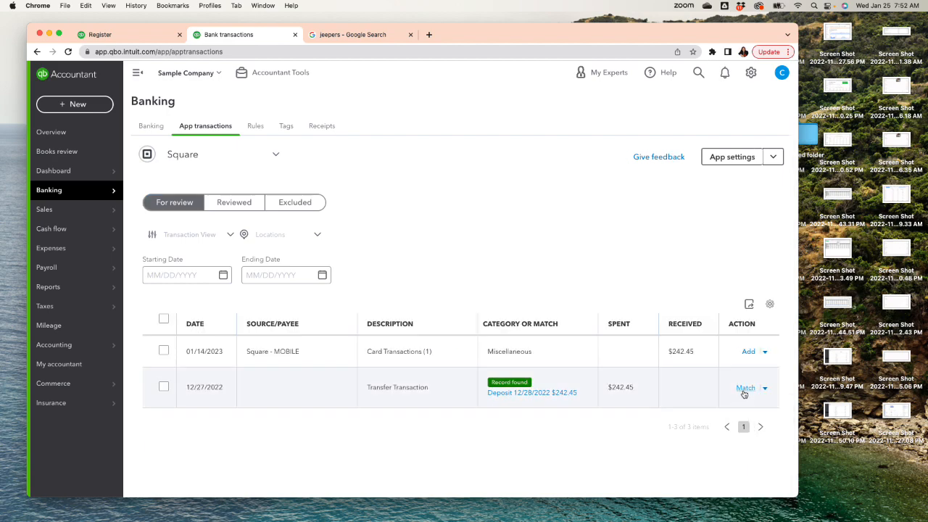
{"action": "left_click", "coordinate": [745, 390]}
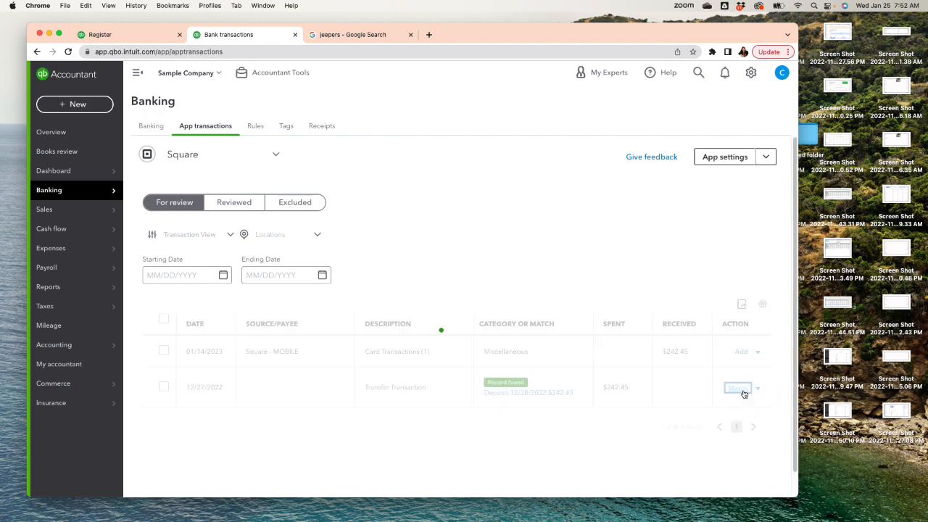
Filter the categorized Checking bank transactions to the dates 12/26/2022 through 12/28/2022
{"action": "left_click", "coordinate": [154, 128]}
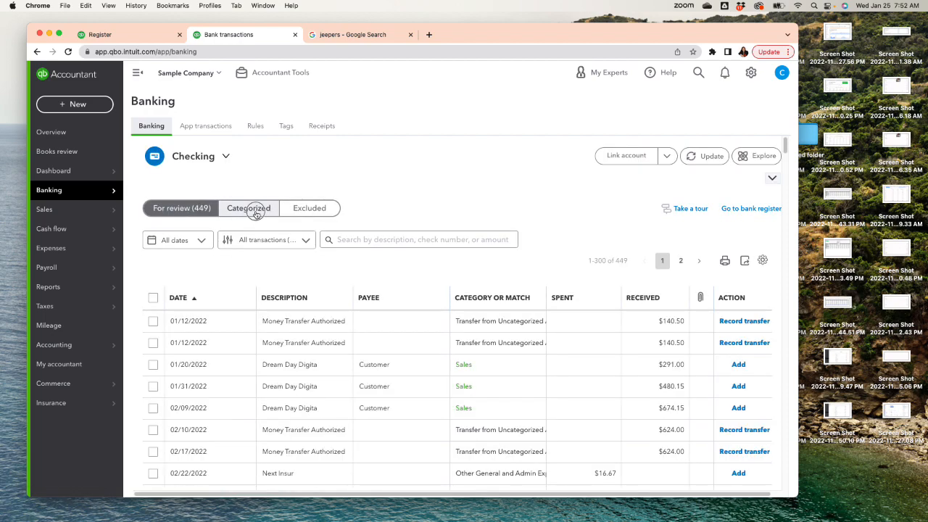
{"action": "left_click", "coordinate": [256, 212]}
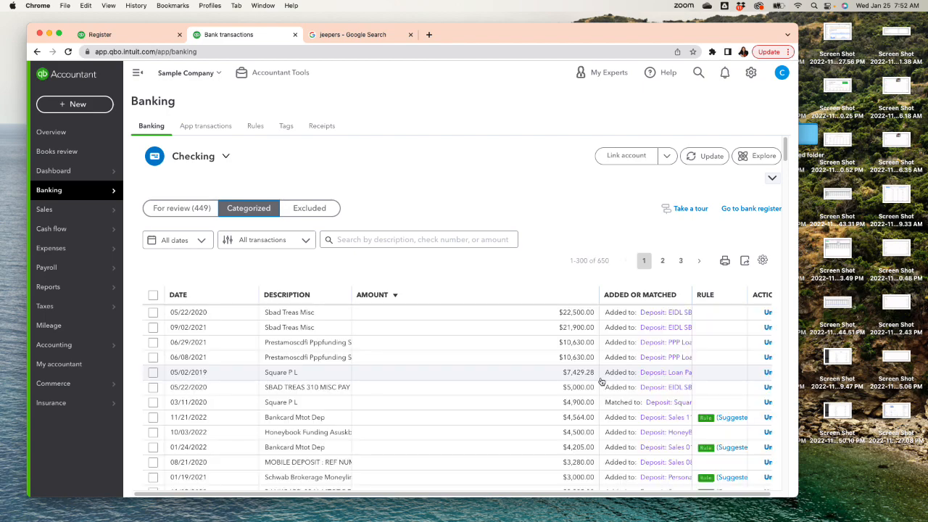
{"action": "left_click", "coordinate": [204, 242]}
{"action": "left_click", "coordinate": [350, 284]}
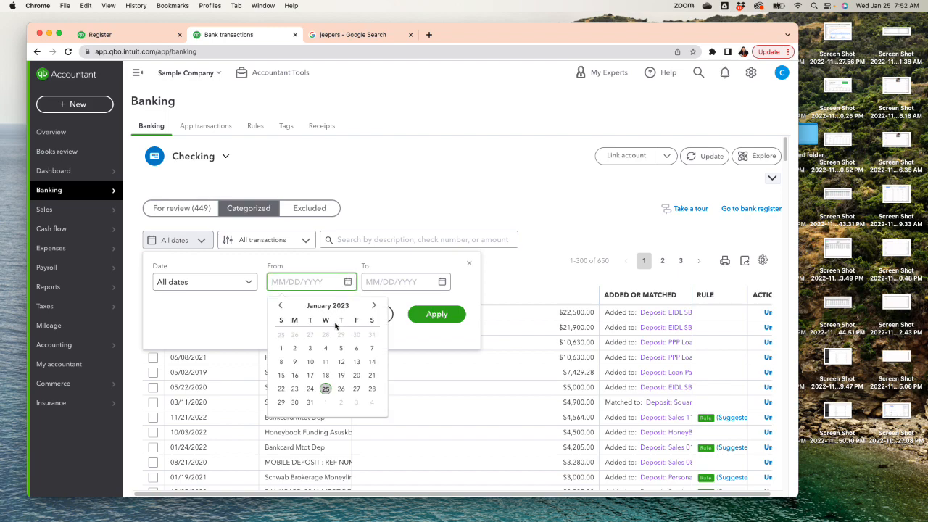
{"action": "left_click", "coordinate": [282, 308]}
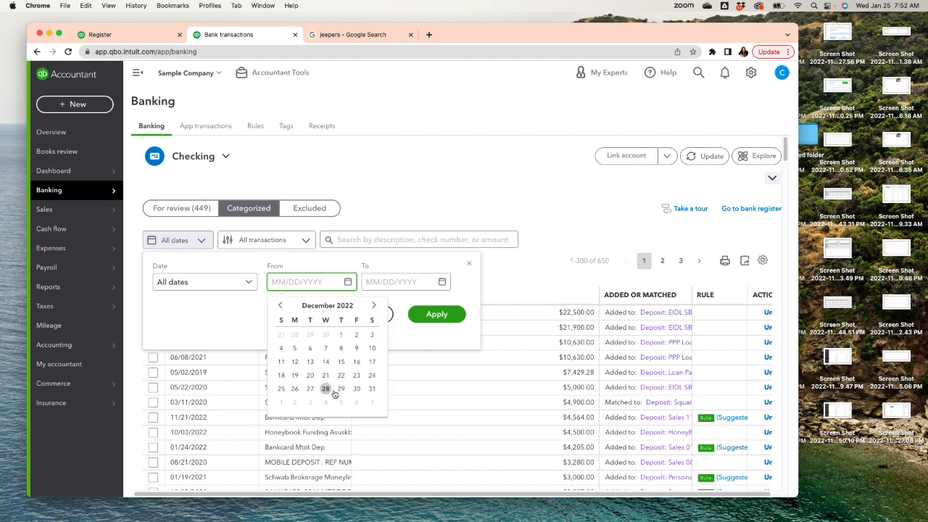
{"action": "left_click", "coordinate": [295, 389]}
{"action": "left_click", "coordinate": [442, 283]}
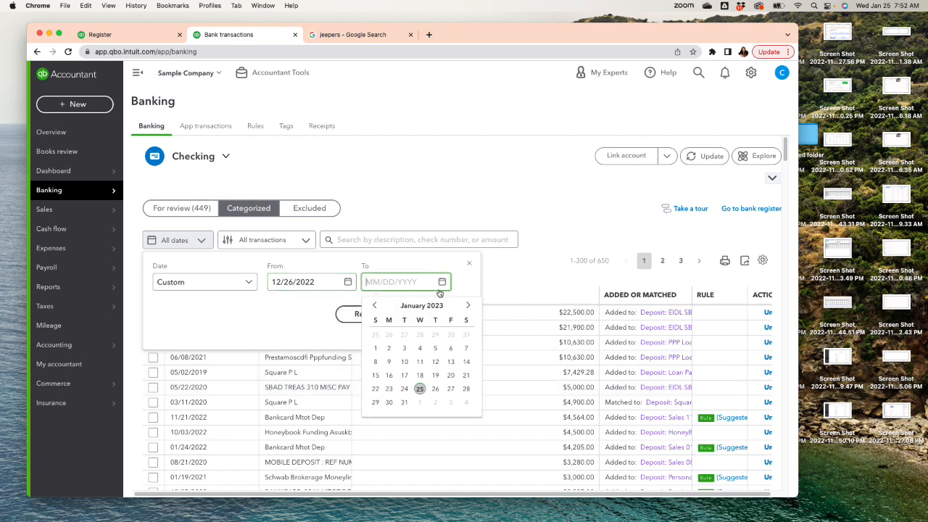
{"action": "left_click", "coordinate": [375, 306]}
{"action": "left_click", "coordinate": [420, 390]}
{"action": "left_click", "coordinate": [437, 314]}
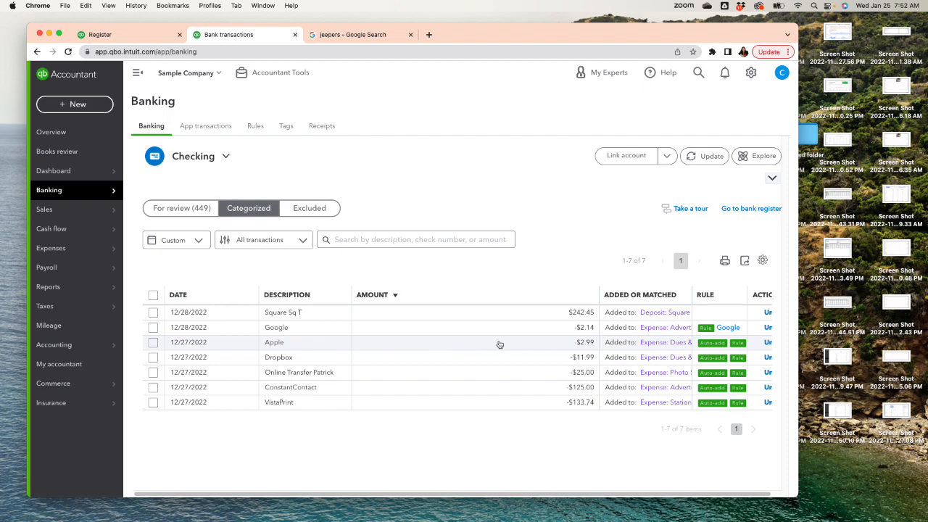
Undo the categorized 12/28/2022 Square Sq T deposit despite its reconciled status, and show the Checking transactions for review
{"action": "left_click", "coordinate": [767, 315]}
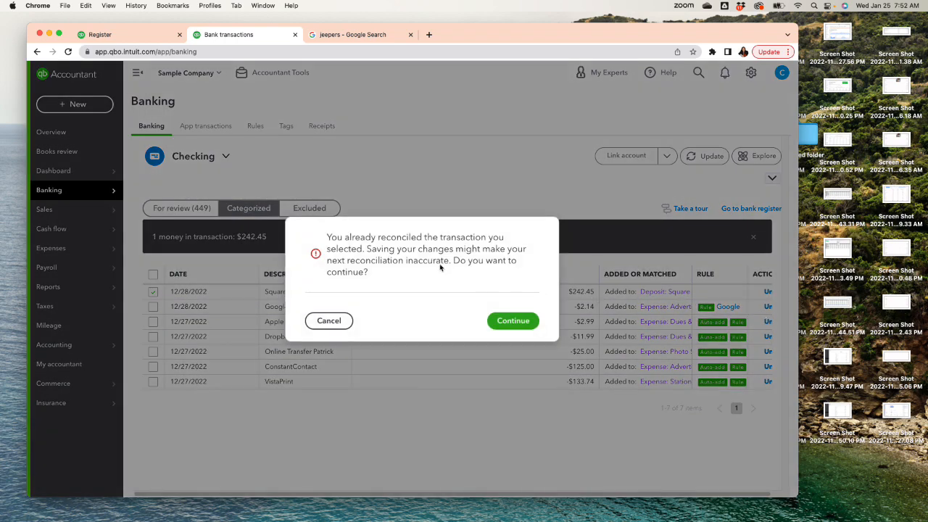
{"action": "left_click", "coordinate": [513, 322]}
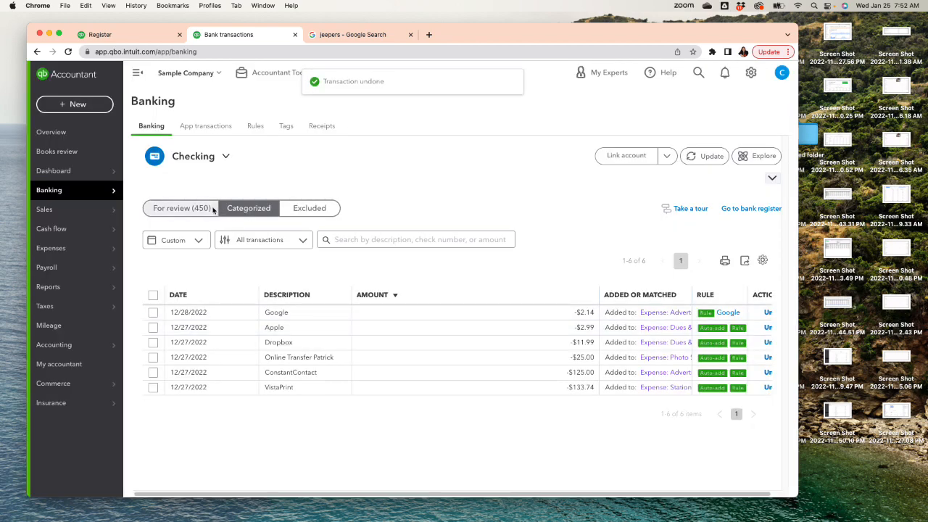
{"action": "left_click", "coordinate": [183, 208]}
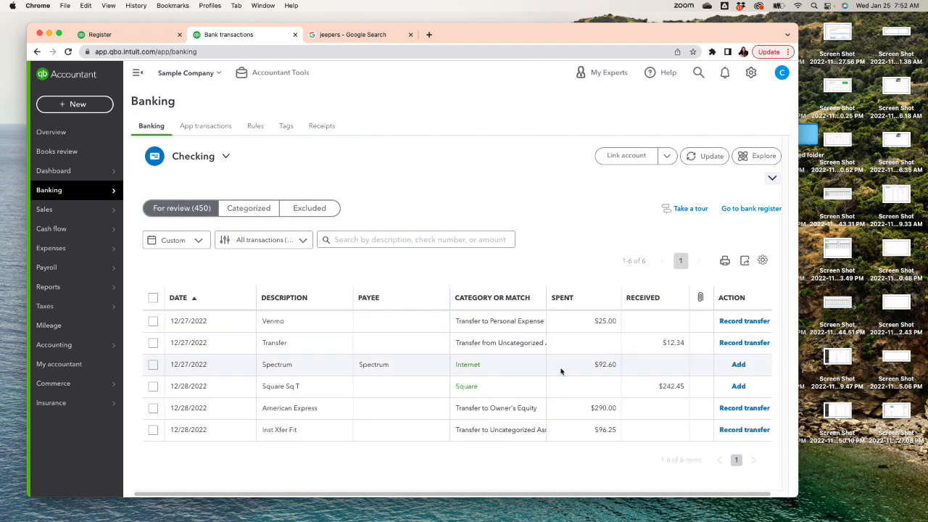
Look for a record matching the 12/28/2022 Square Sq T deposit, and check the Checking bank register
{"action": "left_click", "coordinate": [682, 390]}
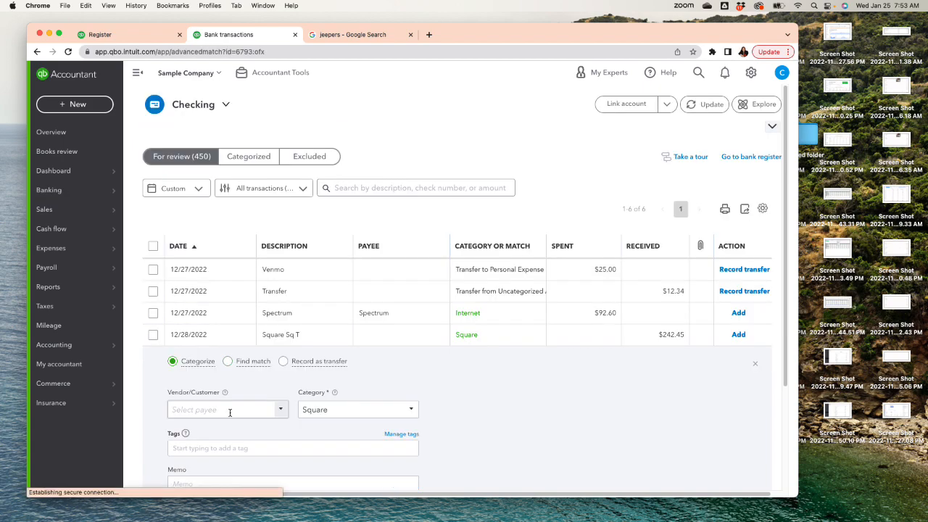
{"action": "scroll", "coordinate": [229, 414], "scroll_direction": "down", "scroll_amount": 2}
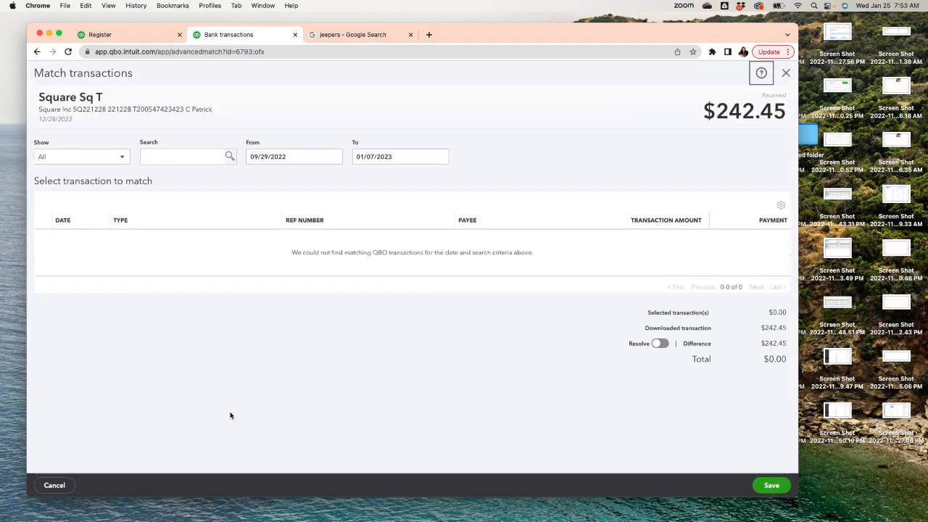
{"action": "left_click", "coordinate": [786, 72]}
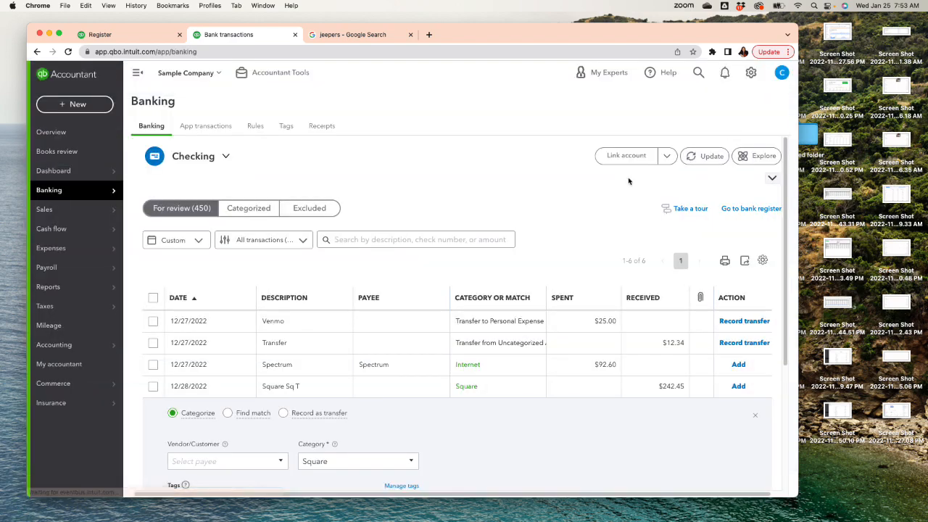
{"action": "left_click", "coordinate": [108, 34]}
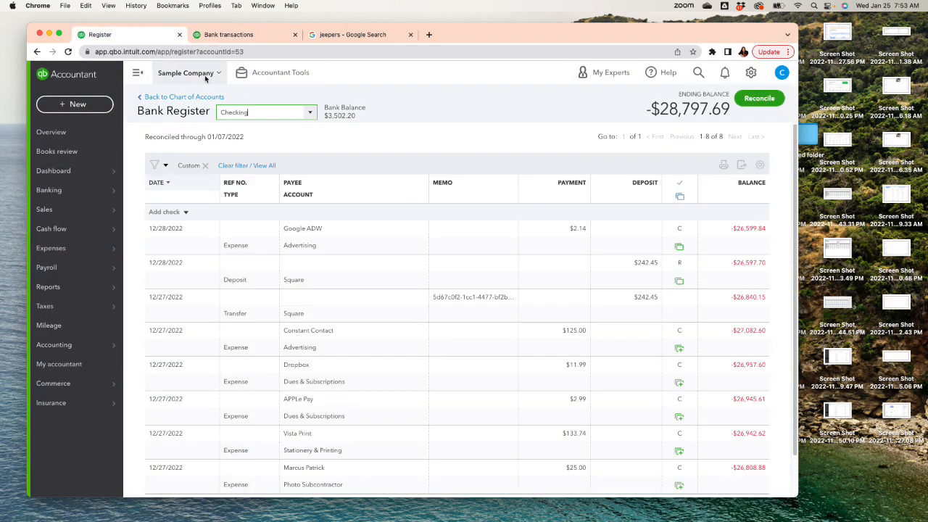
Add the 12/27/2022 Square transfer from the app transactions for review, and check the Checking register again
{"action": "left_click", "coordinate": [206, 36]}
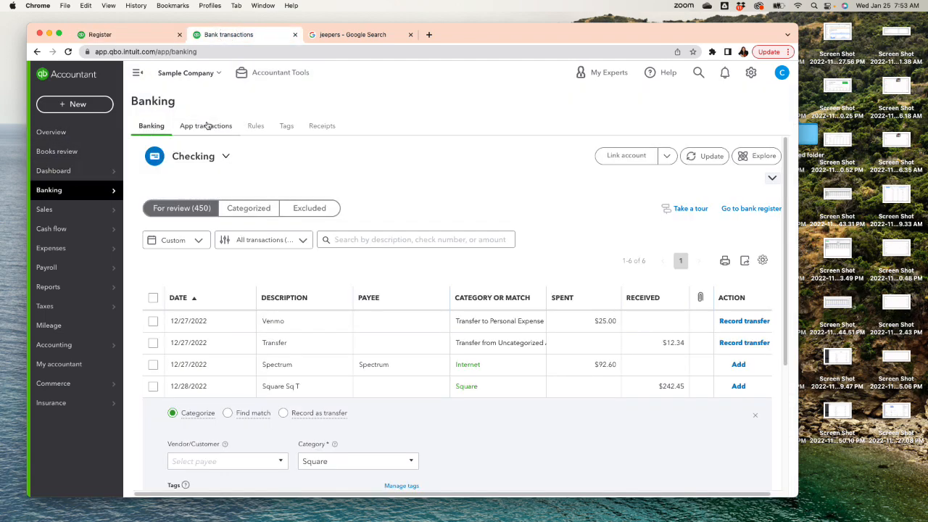
{"action": "left_click", "coordinate": [206, 126]}
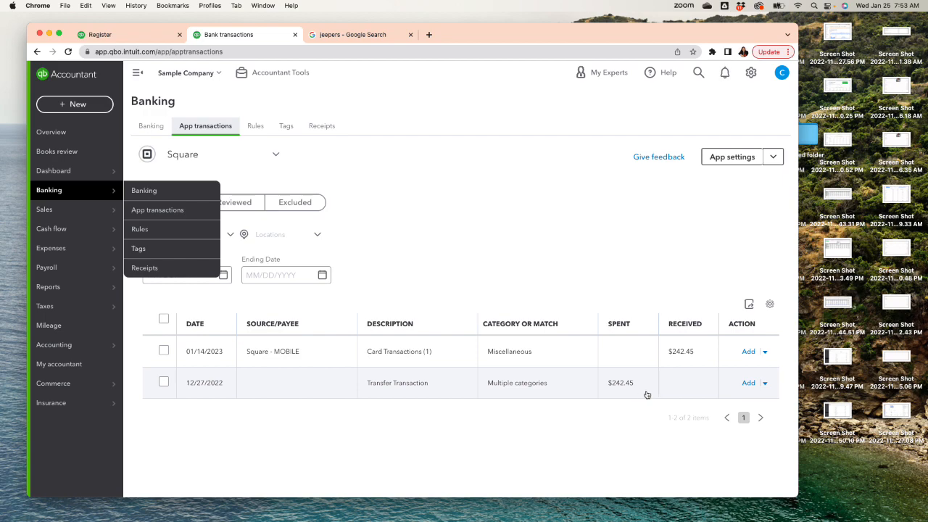
{"action": "left_click", "coordinate": [744, 384]}
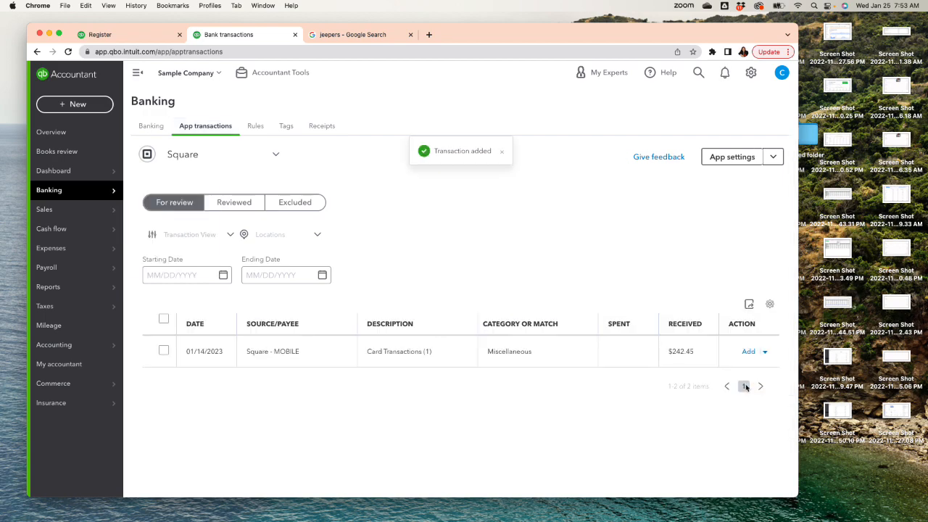
{"action": "left_click", "coordinate": [135, 37]}
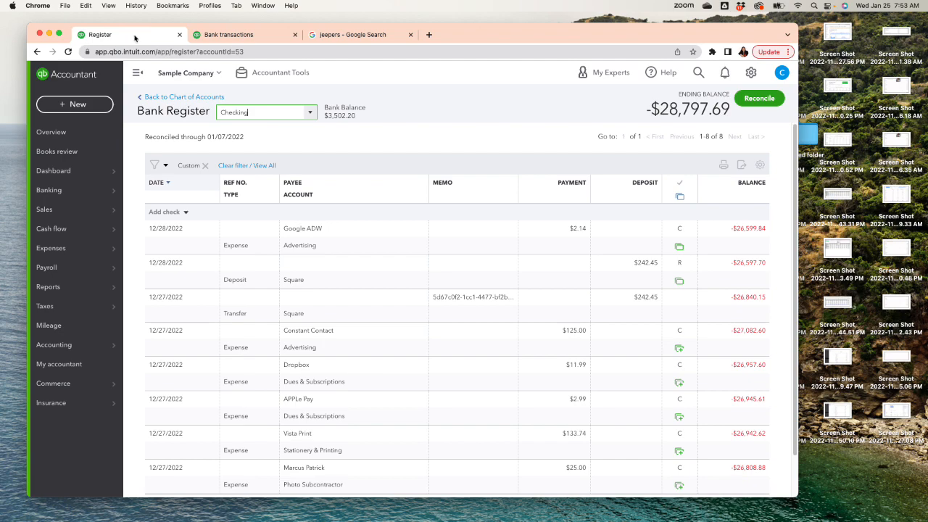
Filter the Checking bank transactions for review to the dates 12/26/2022 through 12/28/2022
{"action": "left_click", "coordinate": [217, 35]}
{"action": "left_click", "coordinate": [154, 128]}
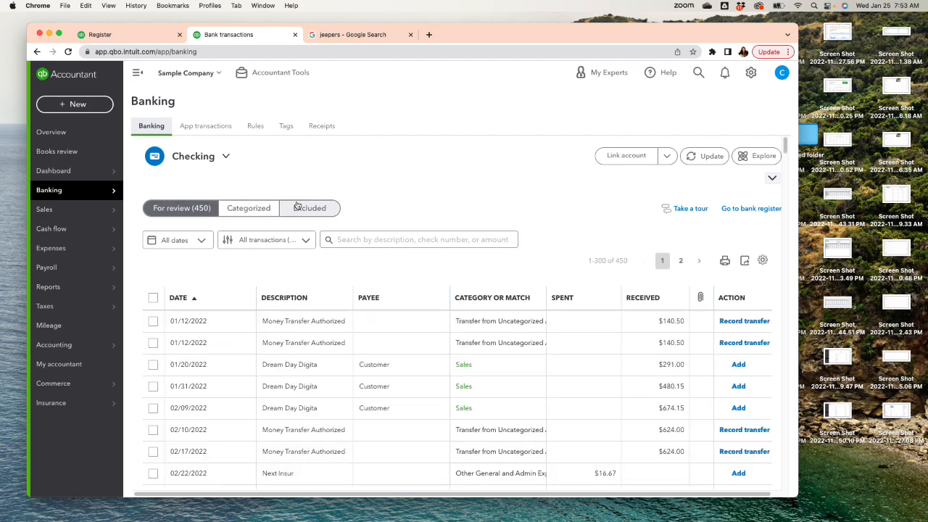
{"action": "left_click", "coordinate": [206, 243]}
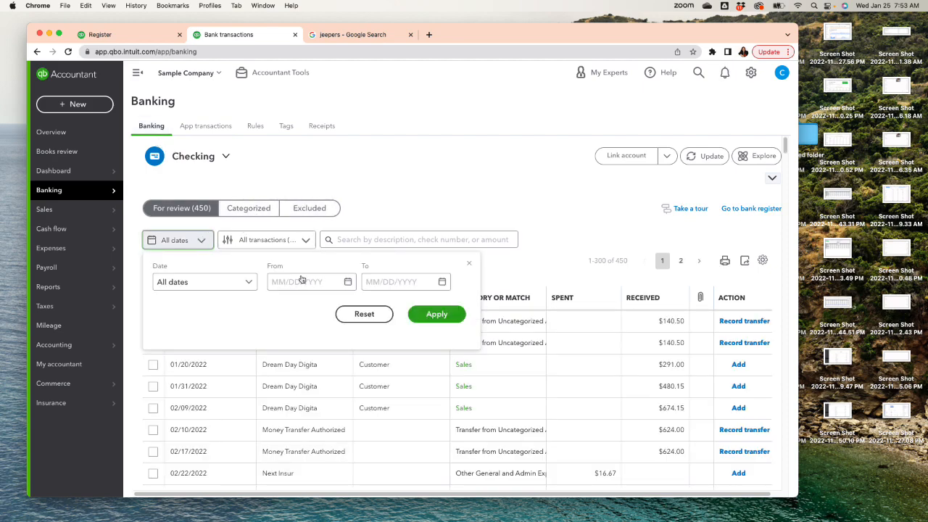
{"action": "left_click", "coordinate": [348, 281]}
{"action": "left_click", "coordinate": [282, 306]}
{"action": "left_click", "coordinate": [282, 306]}
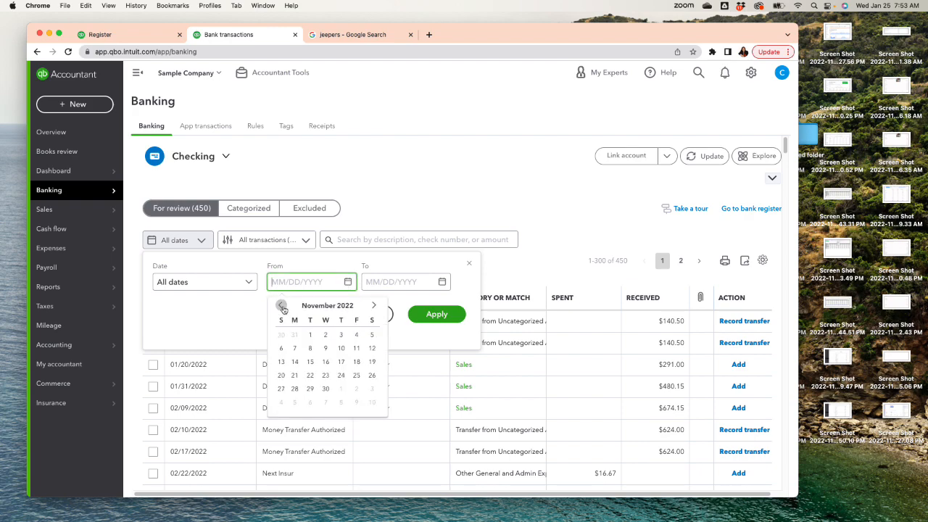
{"action": "left_click", "coordinate": [372, 307]}
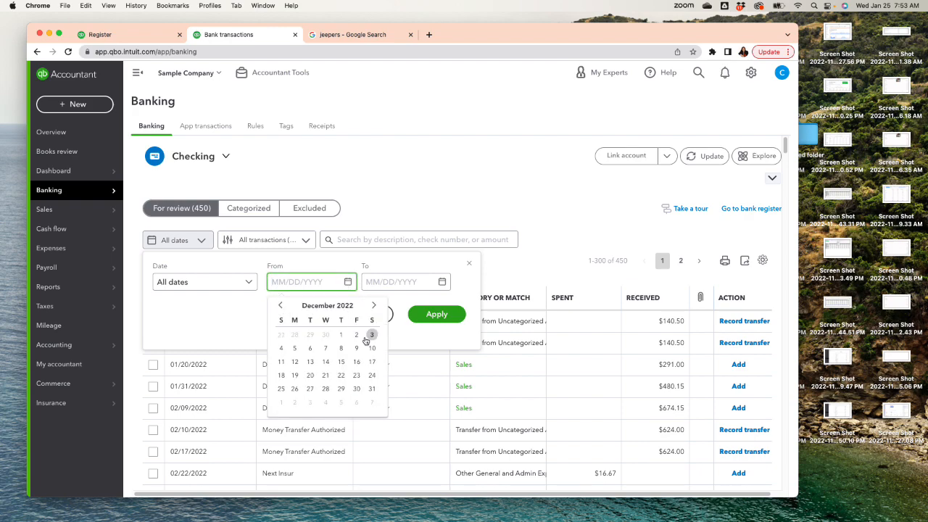
{"action": "left_click", "coordinate": [294, 389]}
{"action": "left_click", "coordinate": [441, 283]}
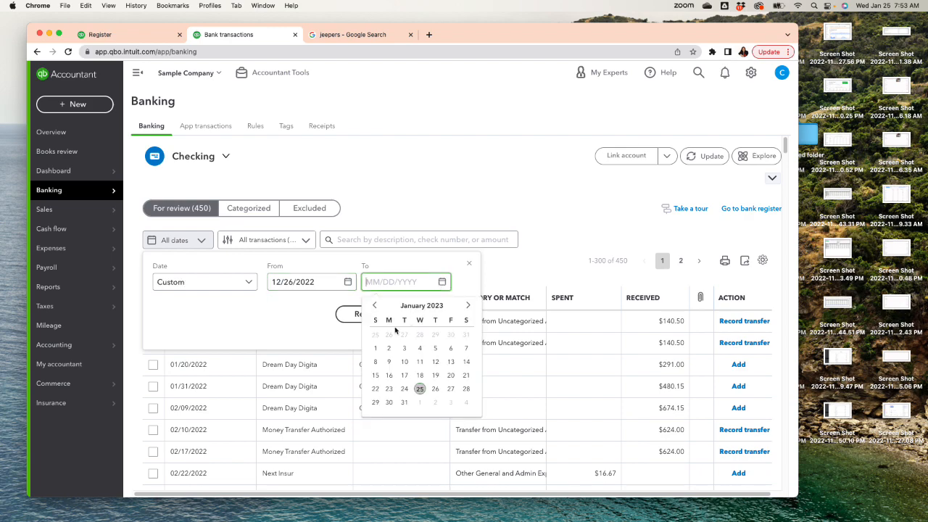
{"action": "left_click", "coordinate": [377, 313]}
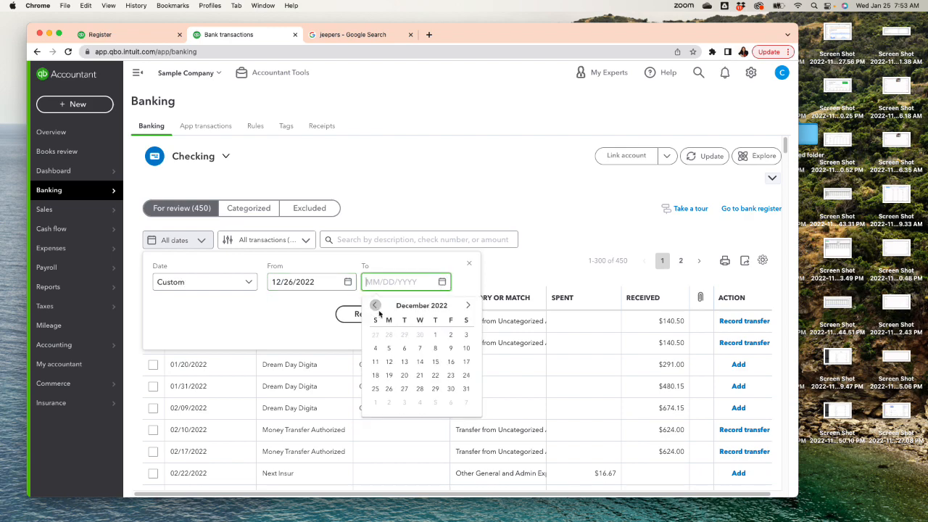
{"action": "left_click", "coordinate": [419, 390]}
{"action": "left_click", "coordinate": [433, 315]}
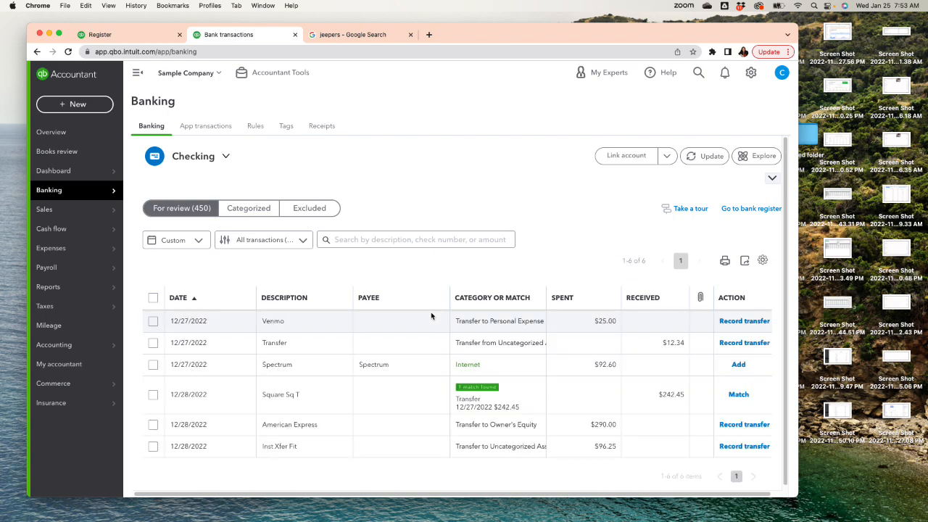
Match the 12/28/2022 Square Sq T deposit to the 12/27/2022 transfer, and open the Checking bank register
{"action": "left_click", "coordinate": [739, 395]}
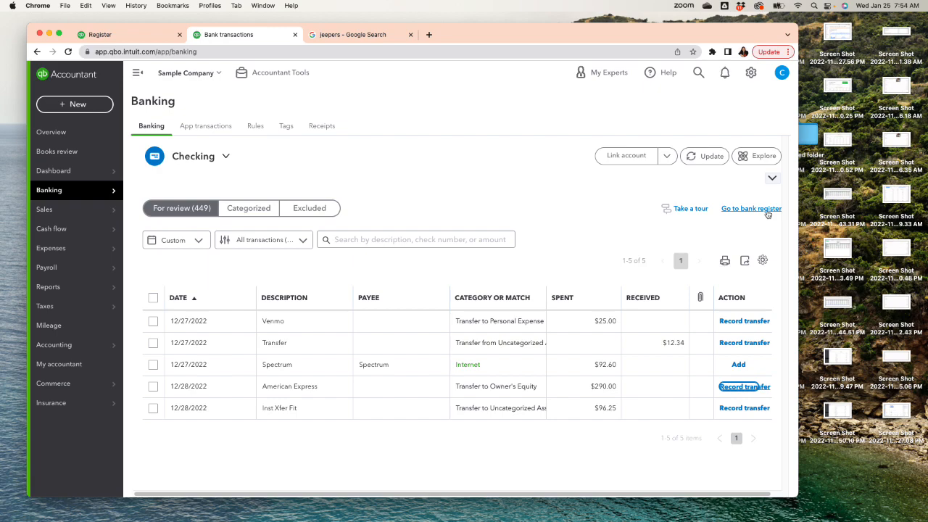
{"action": "mouse_move", "coordinate": [51, 345]}
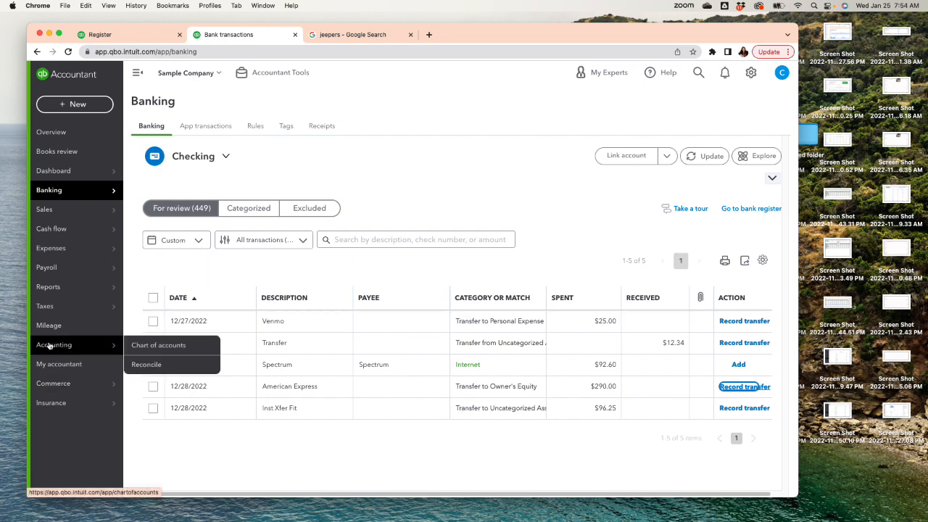
{"action": "left_click", "coordinate": [746, 210]}
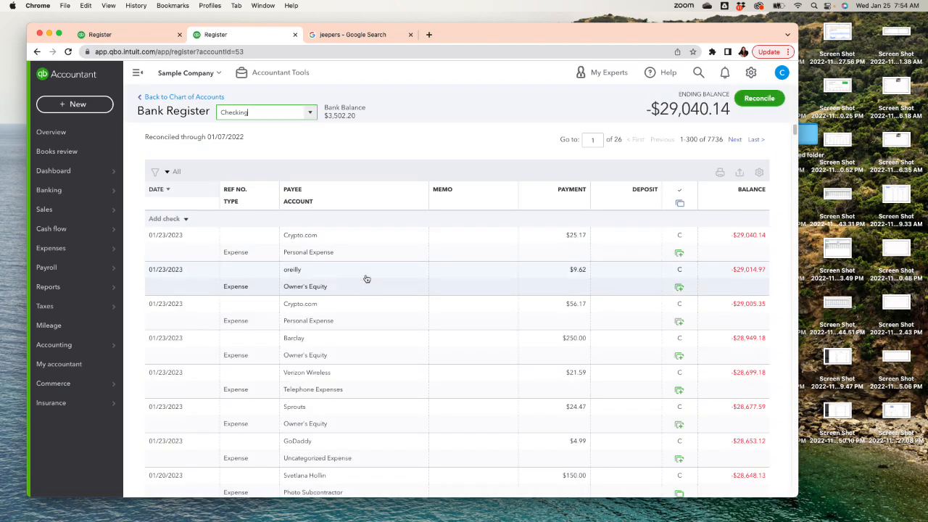
Filter the Checking bank register to the dates 12/26/2022 through 12/28/2022
{"action": "left_click", "coordinate": [166, 174]}
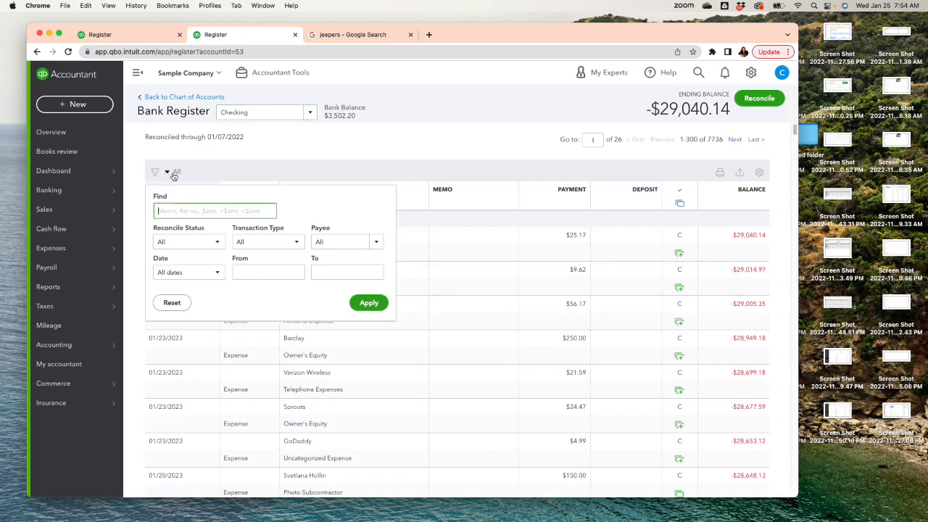
{"action": "left_click", "coordinate": [294, 275]}
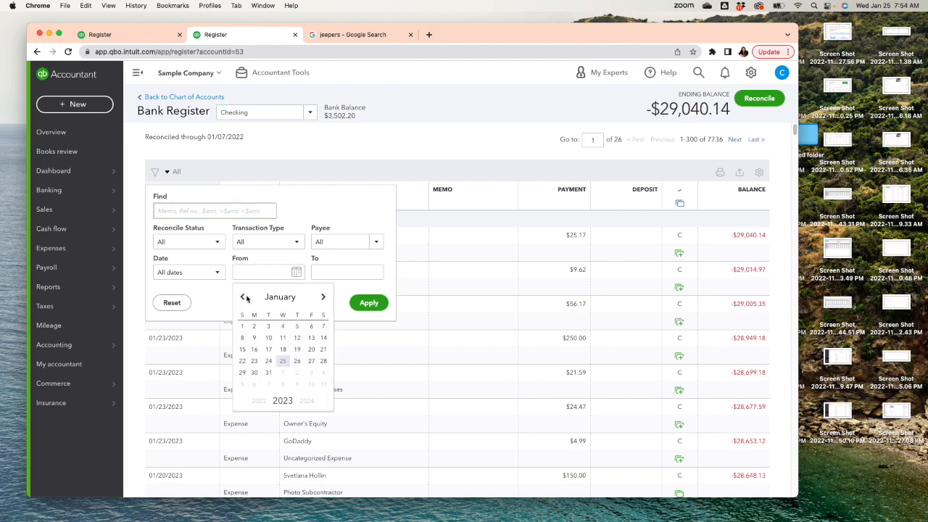
{"action": "left_click", "coordinate": [243, 298]}
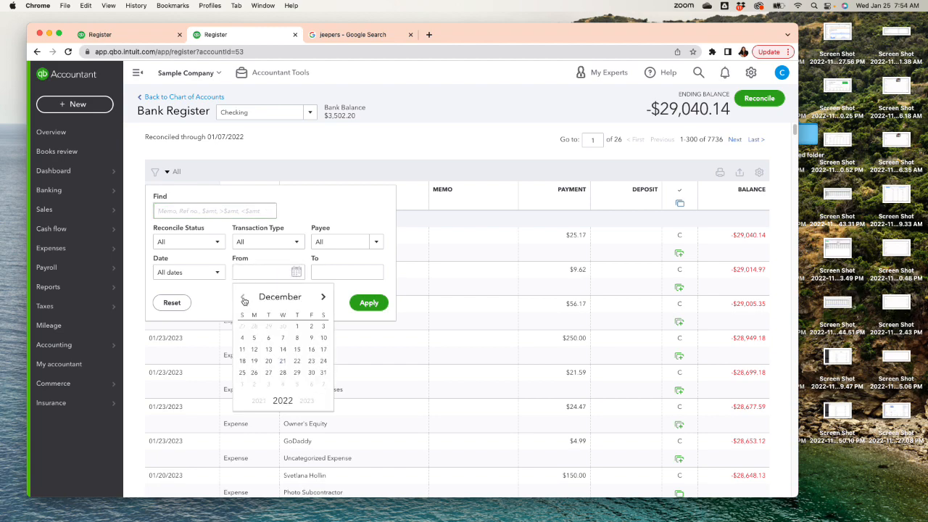
{"action": "left_click", "coordinate": [254, 372]}
{"action": "left_click", "coordinate": [373, 271]}
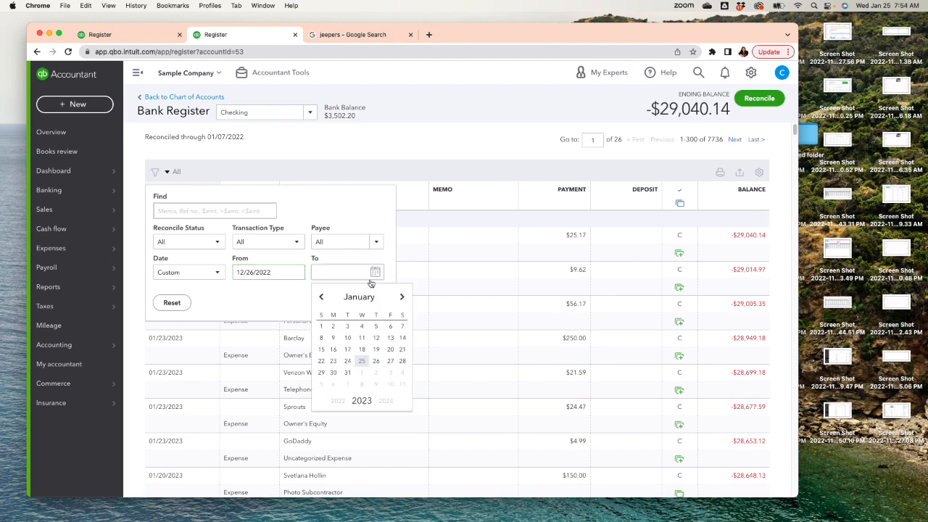
{"action": "left_click", "coordinate": [321, 296]}
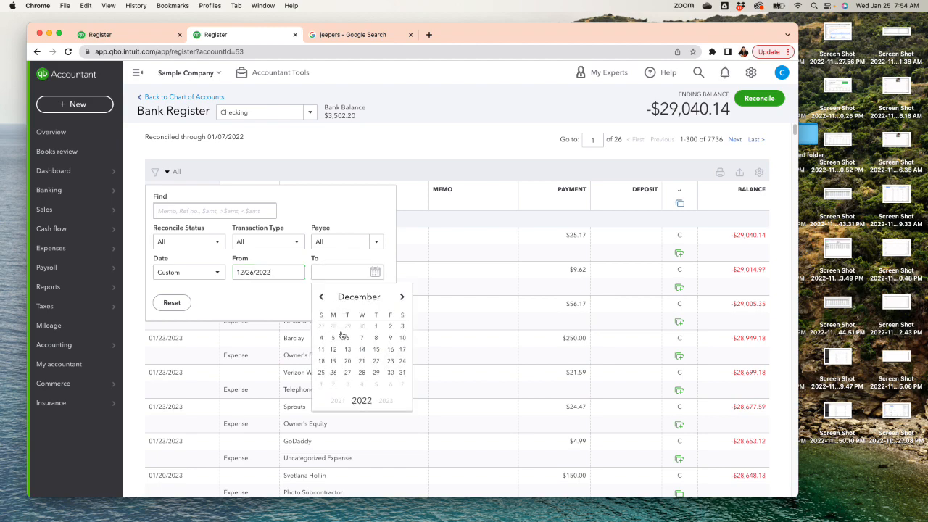
{"action": "left_click", "coordinate": [362, 372]}
{"action": "left_click", "coordinate": [367, 303]}
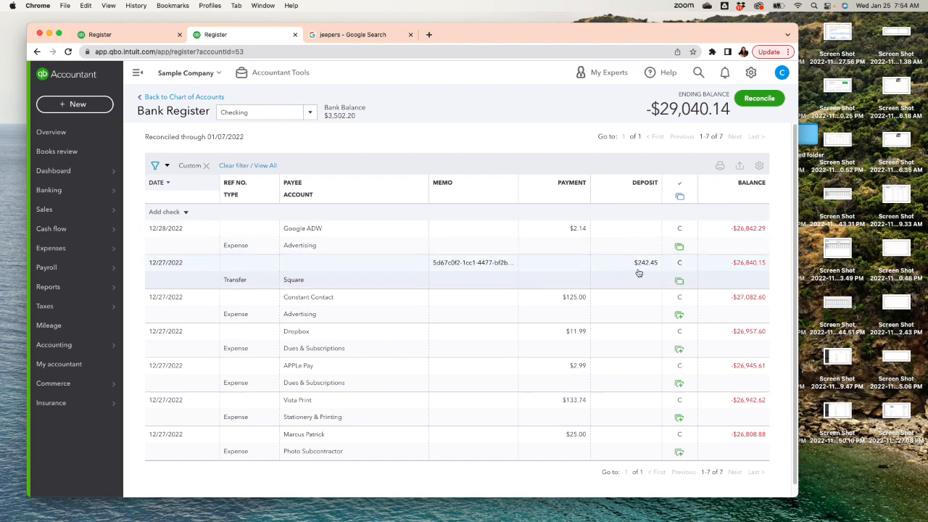
Mark the 12/27/2022 Square transfer of $242.45 as reconciled (R) in the register and save the change to the downloaded transaction
{"action": "left_click", "coordinate": [678, 268]}
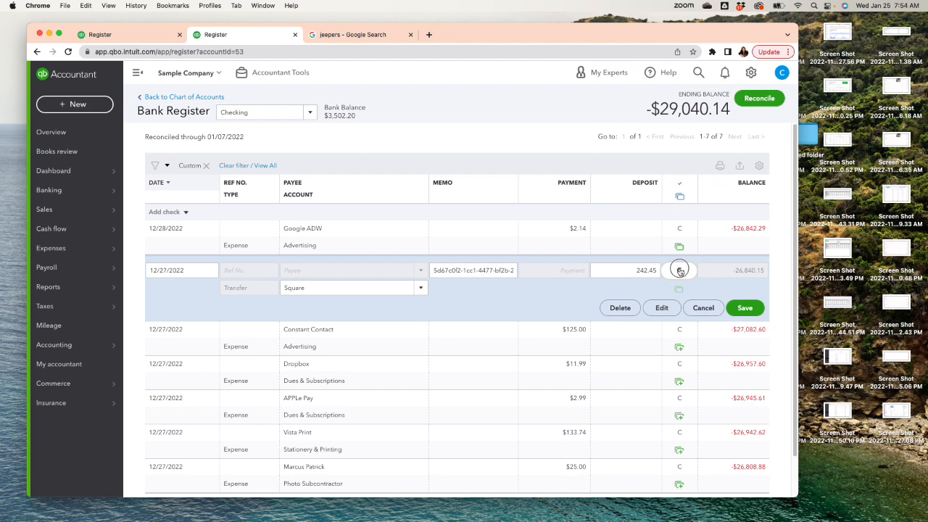
{"action": "left_click", "coordinate": [680, 270]}
{"action": "left_click", "coordinate": [744, 308]}
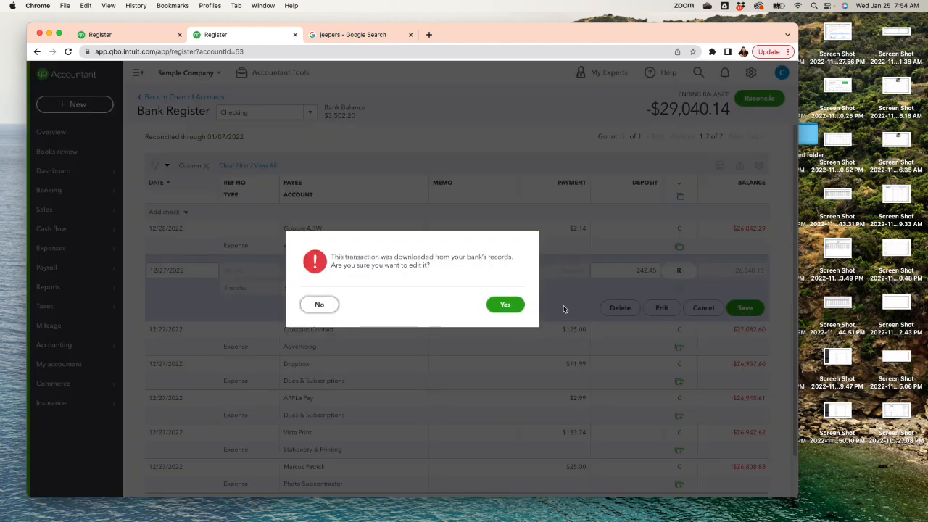
{"action": "left_click", "coordinate": [510, 306]}
{"action": "left_click", "coordinate": [508, 317]}
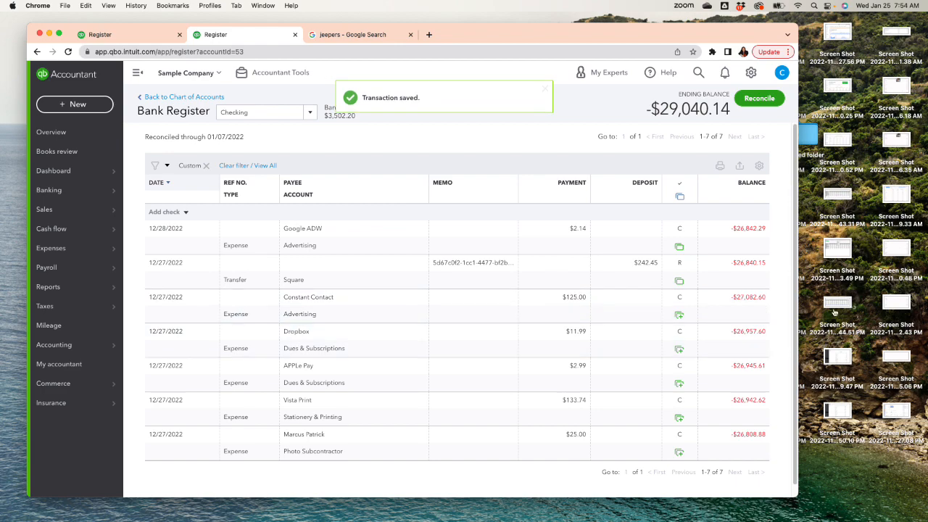
Set the 12/27/2022 Square transfer's status back to cleared (C) in the register and save it
{"action": "left_click", "coordinate": [682, 264]}
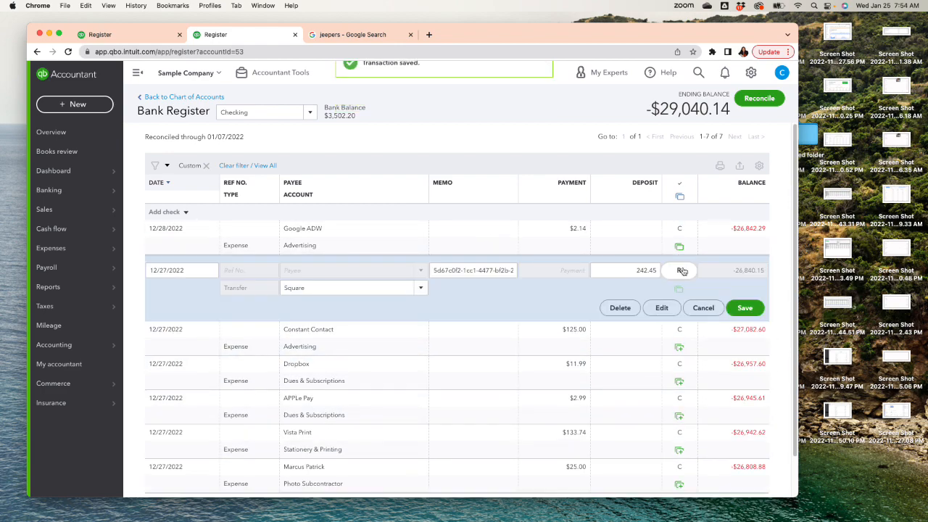
{"action": "left_click", "coordinate": [745, 311]}
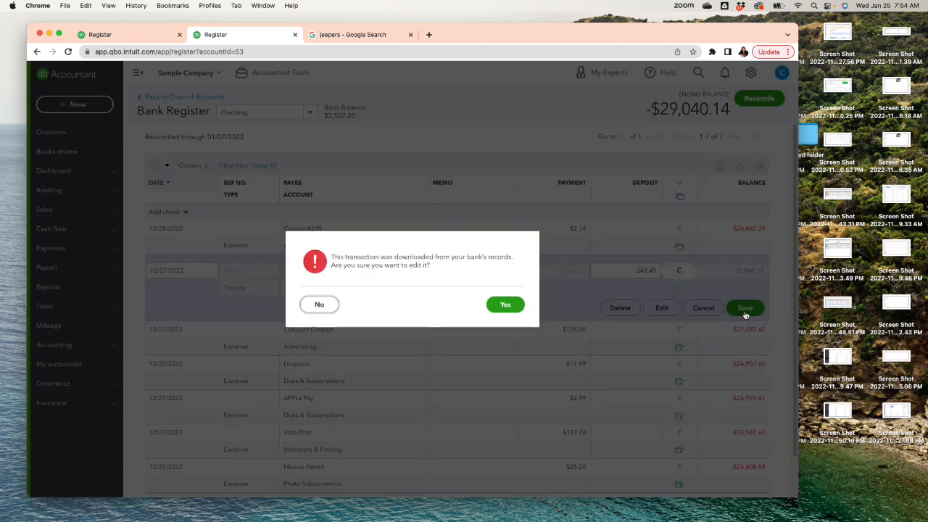
{"action": "left_click", "coordinate": [505, 304]}
{"action": "left_click", "coordinate": [507, 312]}
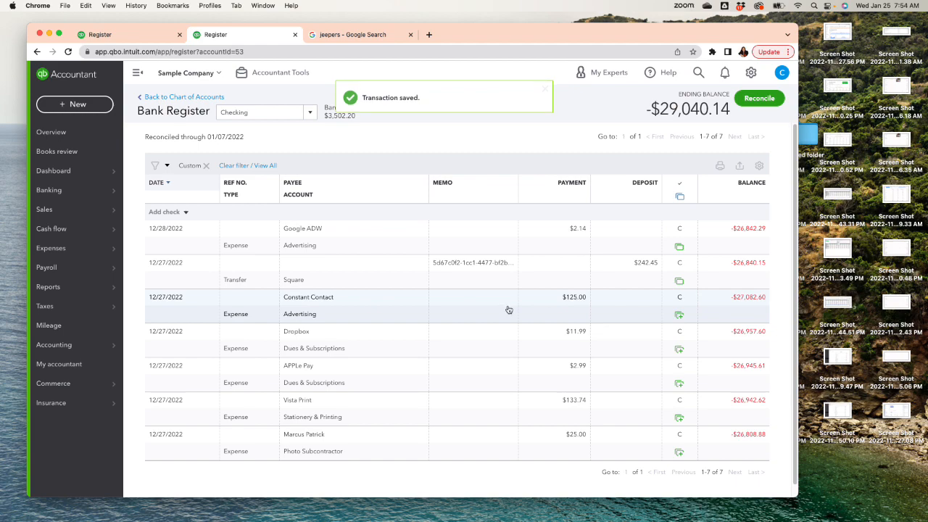
Open the list of categorized bank transactions for the Checking account
{"action": "left_click", "coordinate": [150, 36]}
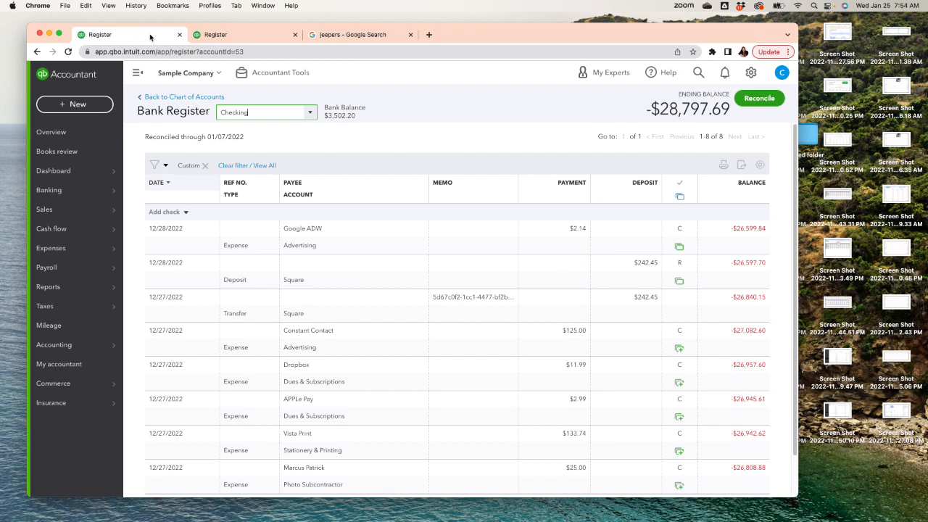
{"action": "left_click", "coordinate": [62, 190]}
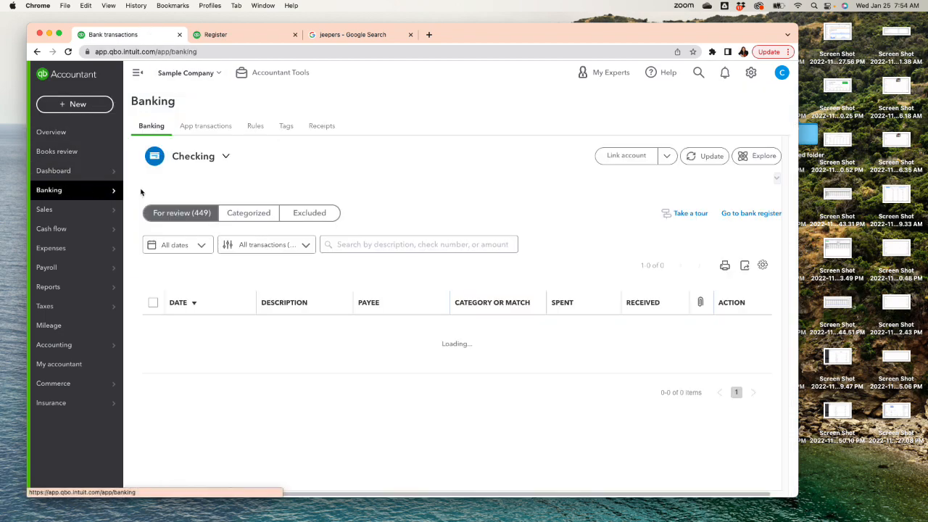
{"action": "left_click", "coordinate": [249, 208]}
{"action": "left_click", "coordinate": [178, 210]}
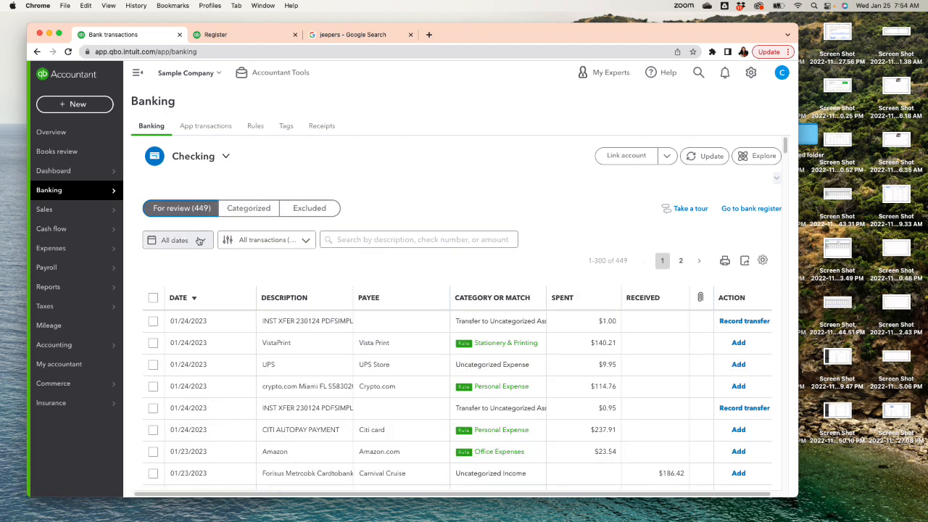
{"action": "left_click", "coordinate": [203, 242]}
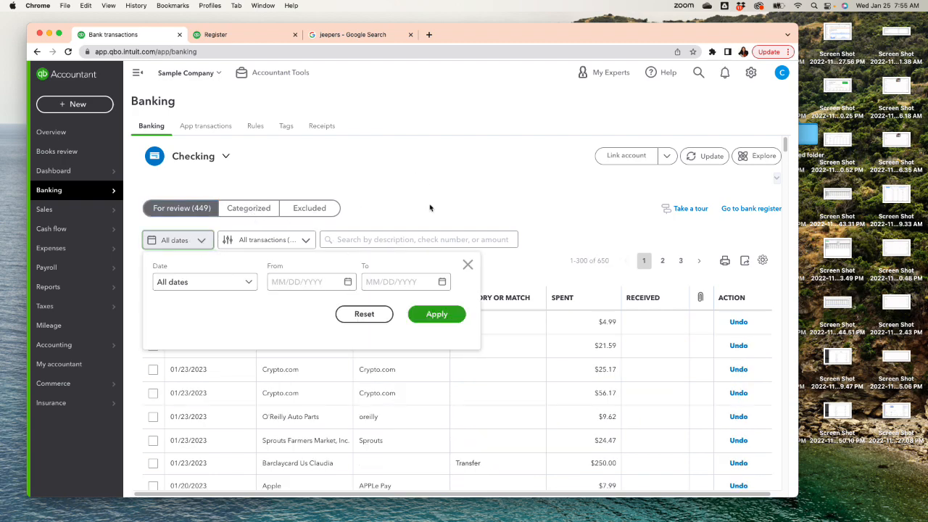
{"action": "left_click", "coordinate": [468, 265]}
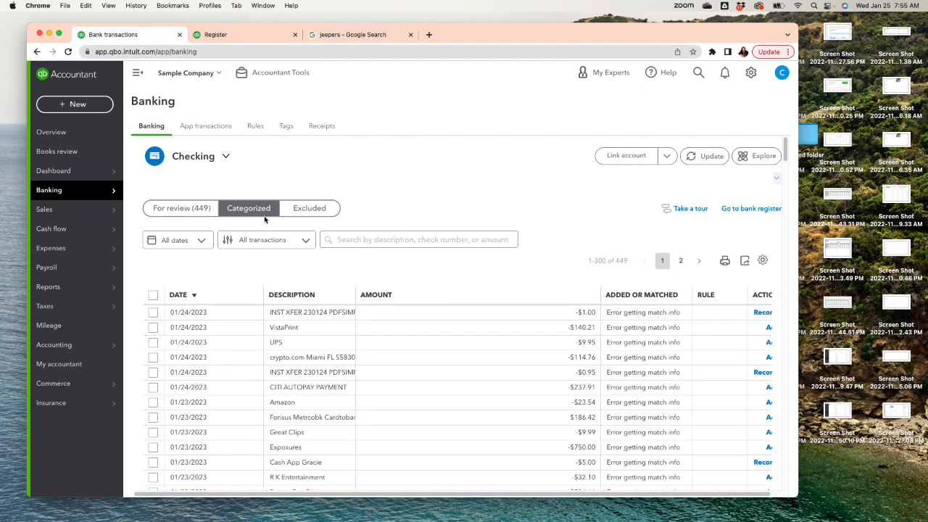
Filter the categorized Checking transactions to the dates 12/26/2022 through 12/28/2022
{"action": "left_click", "coordinate": [203, 244]}
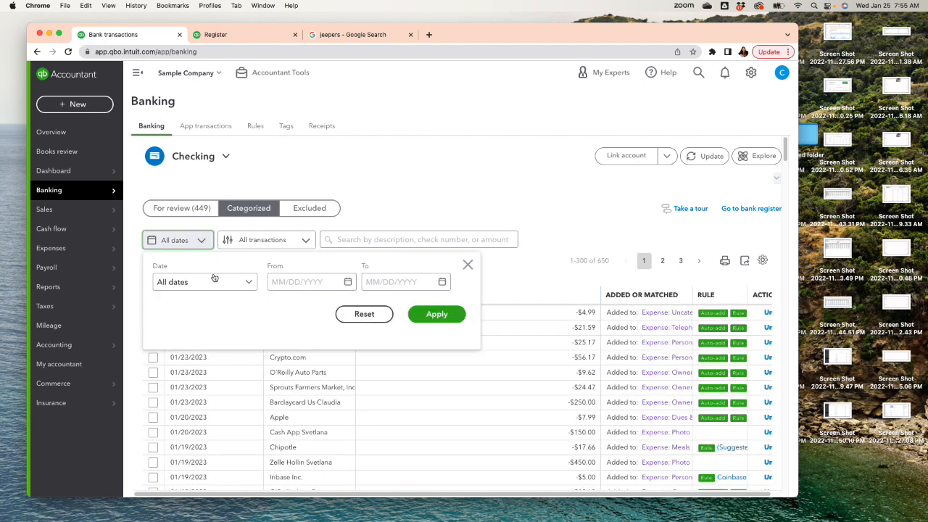
{"action": "left_click", "coordinate": [348, 285]}
{"action": "left_click", "coordinate": [176, 240]}
{"action": "left_click", "coordinate": [348, 282]}
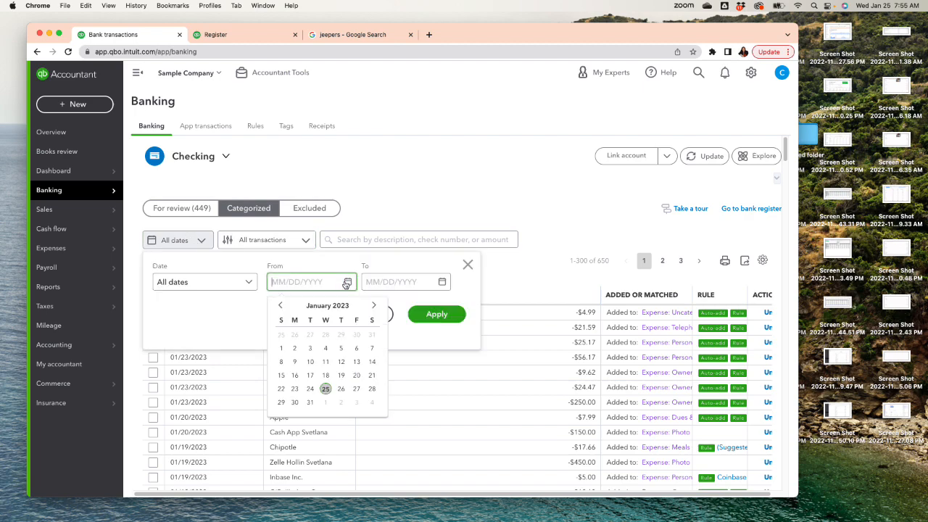
{"action": "left_click", "coordinate": [281, 308]}
{"action": "left_click", "coordinate": [295, 389]}
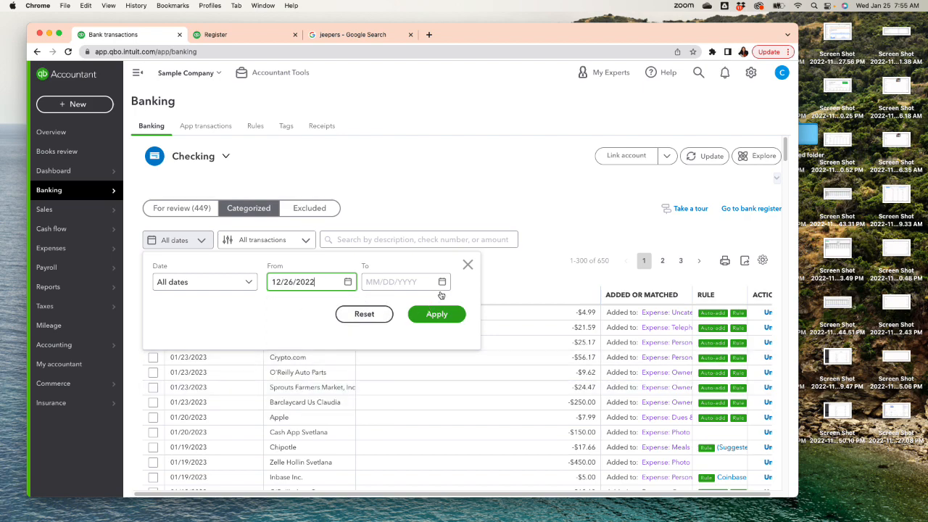
{"action": "left_click", "coordinate": [442, 282]}
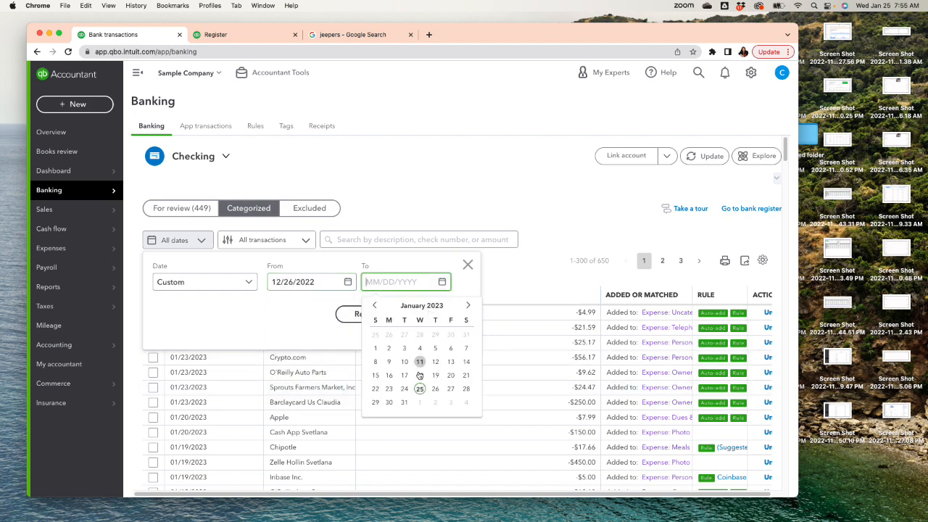
{"action": "left_click", "coordinate": [376, 306]}
{"action": "left_click", "coordinate": [420, 389]}
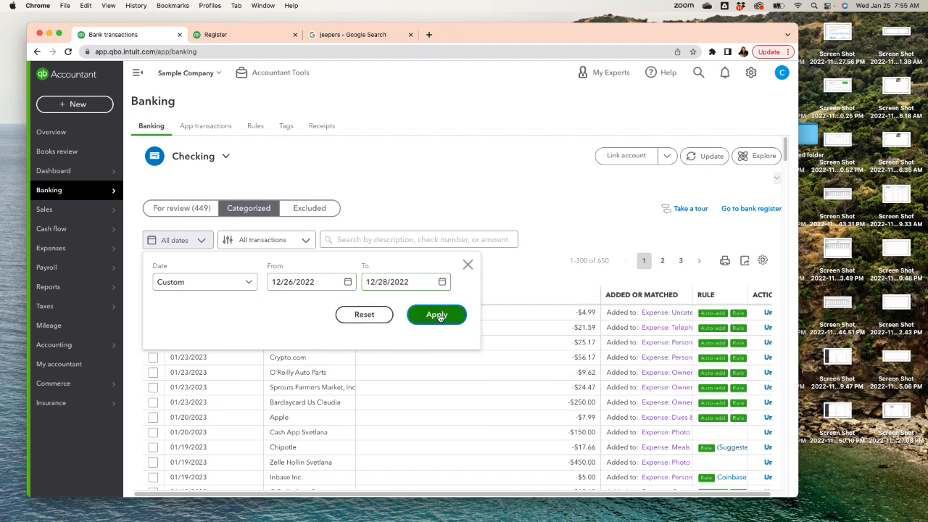
{"action": "left_click", "coordinate": [437, 315]}
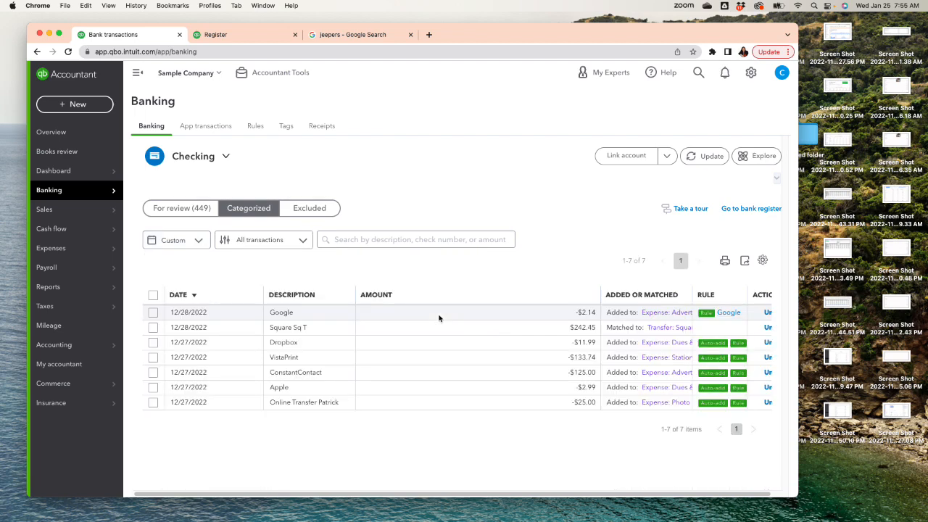
Undo the match of the 12/28/2022 Square Sq T deposit and open the Checking transactions for review
{"action": "left_click", "coordinate": [768, 328]}
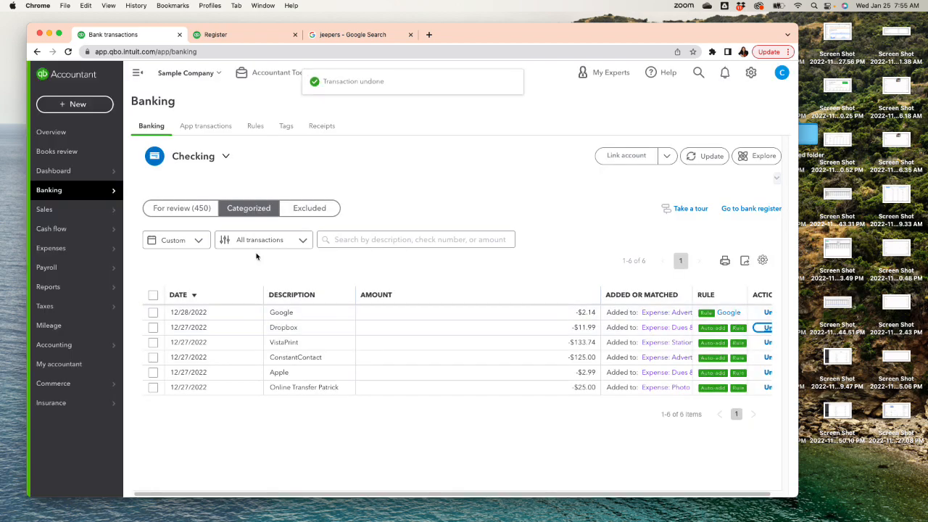
{"action": "left_click", "coordinate": [191, 214]}
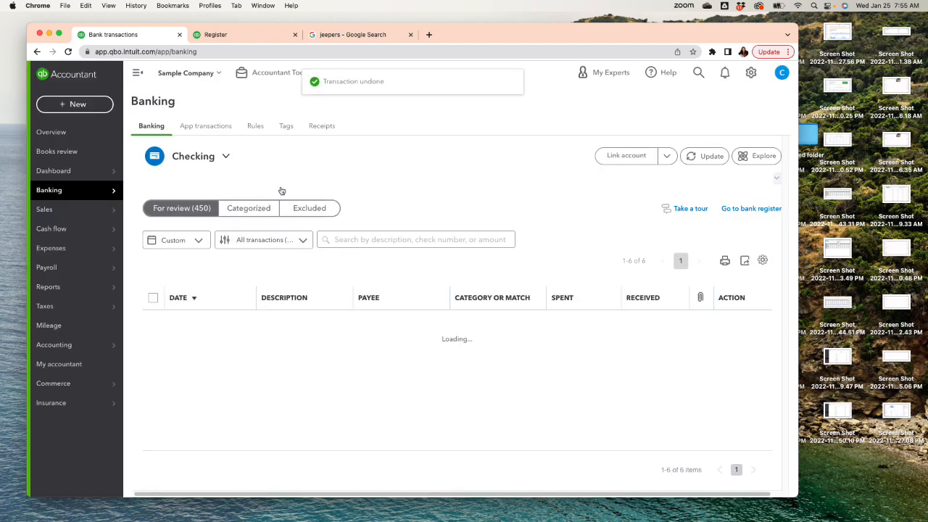
In the reviewed Square app transactions, undo the 12/27/2022 transfer and the 12/26/2022 card transaction, and open the ones for review
{"action": "left_click", "coordinate": [224, 36]}
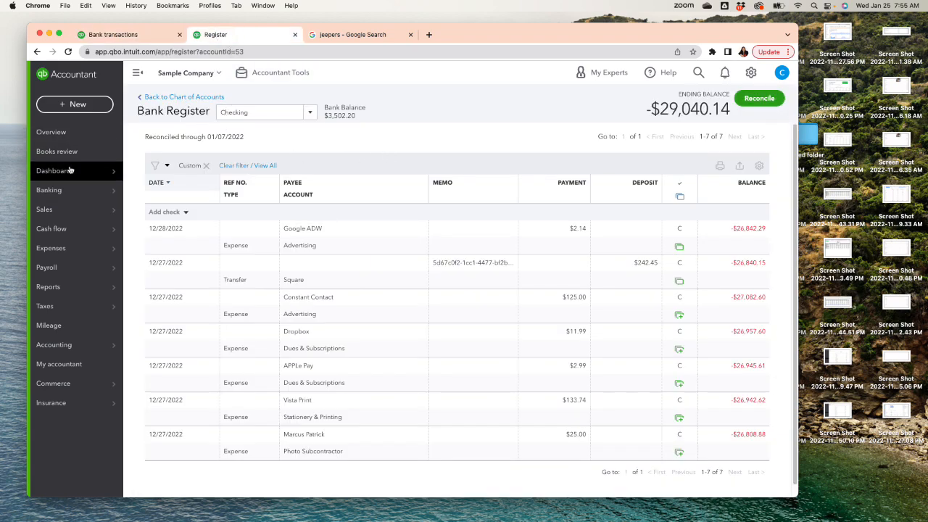
{"action": "mouse_move", "coordinate": [66, 177]}
{"action": "mouse_move", "coordinate": [85, 193]}
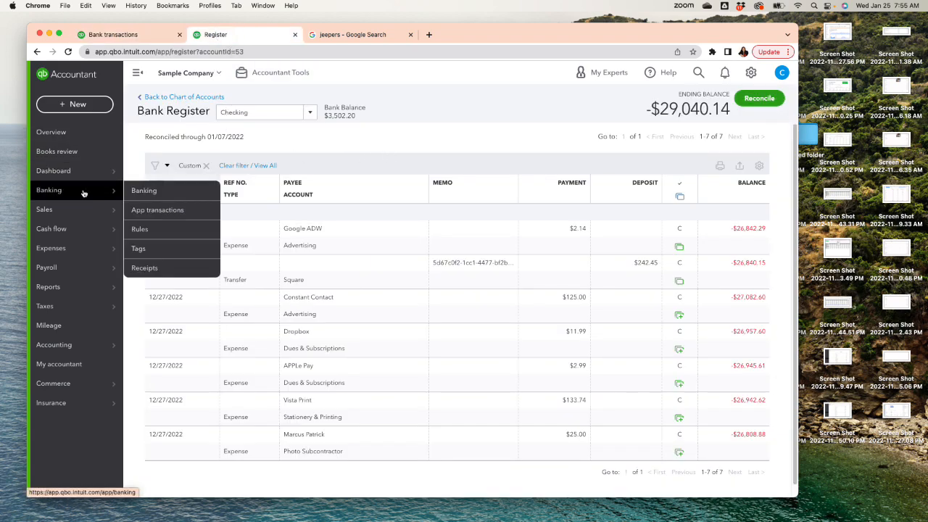
{"action": "left_click", "coordinate": [153, 210]}
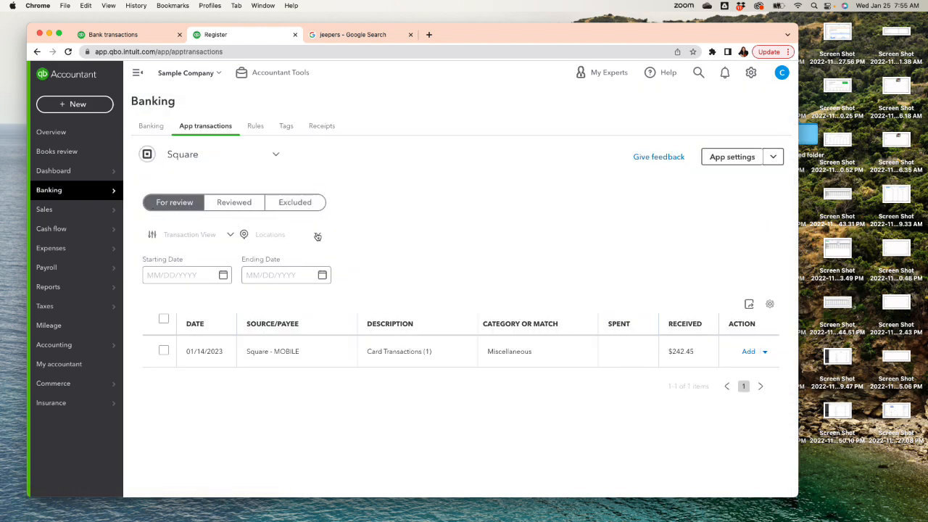
{"action": "left_click", "coordinate": [230, 204]}
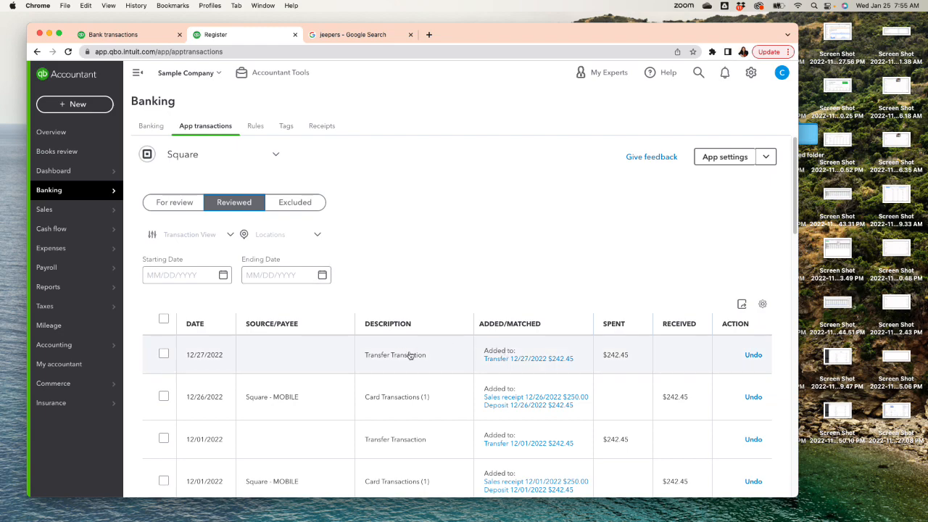
{"action": "left_click", "coordinate": [753, 355]}
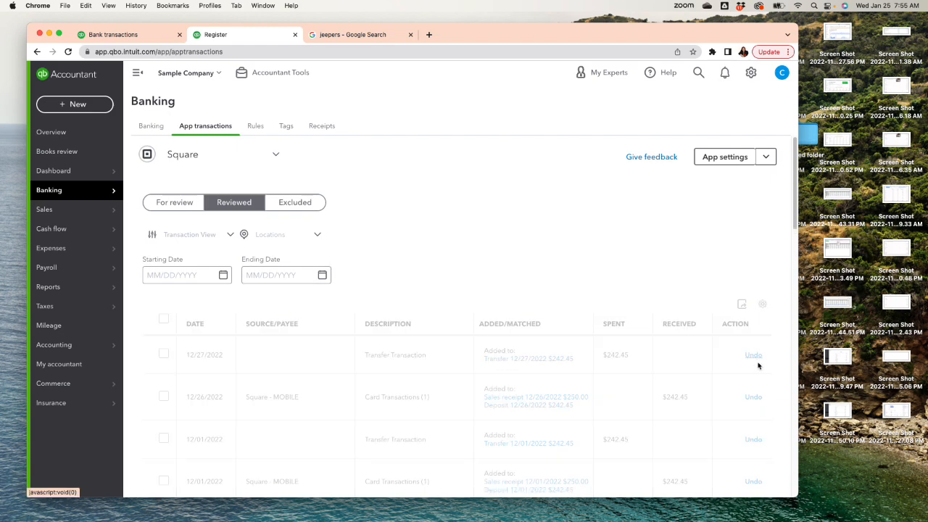
{"action": "left_click", "coordinate": [753, 358]}
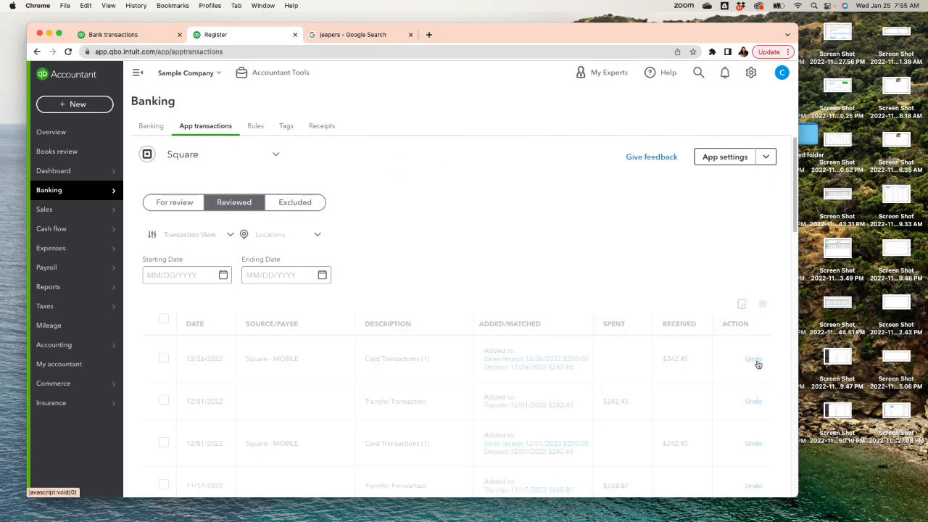
{"action": "left_click", "coordinate": [177, 204]}
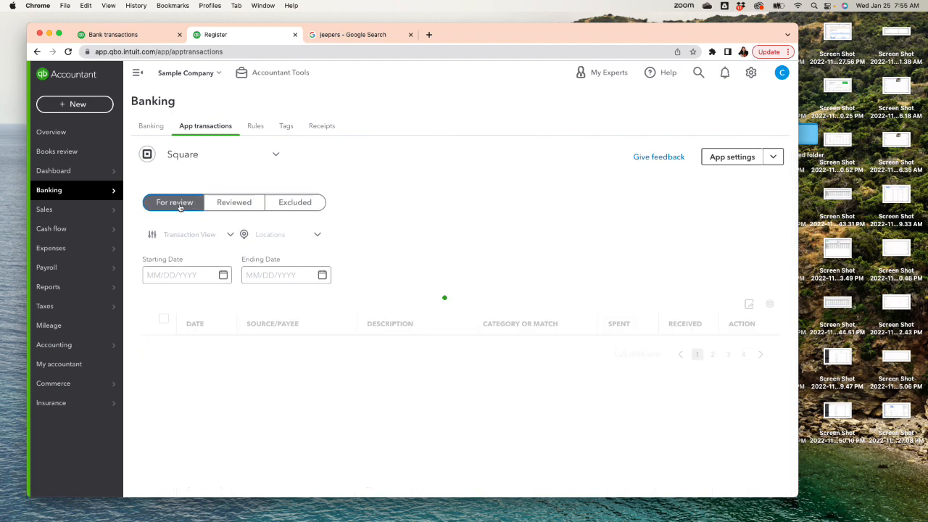
Reload the Checking transactions for review and check the suggestion for the 12/28/2022 Square Sq T deposit
{"action": "left_click", "coordinate": [77, 35]}
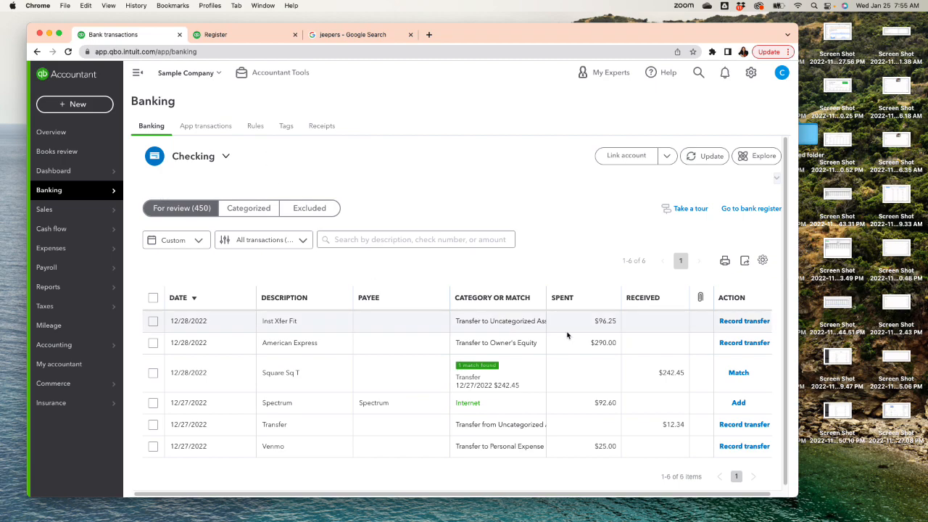
{"action": "left_click", "coordinate": [249, 209]}
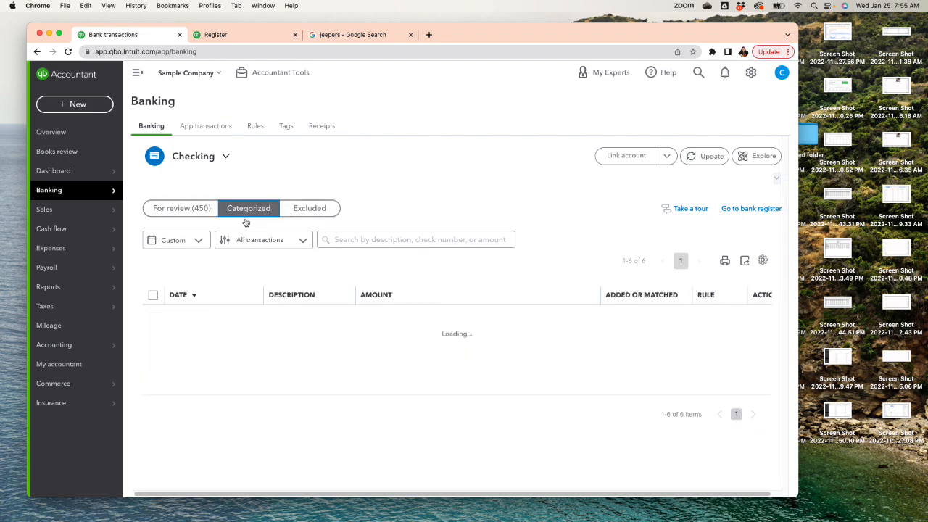
{"action": "left_click", "coordinate": [187, 209]}
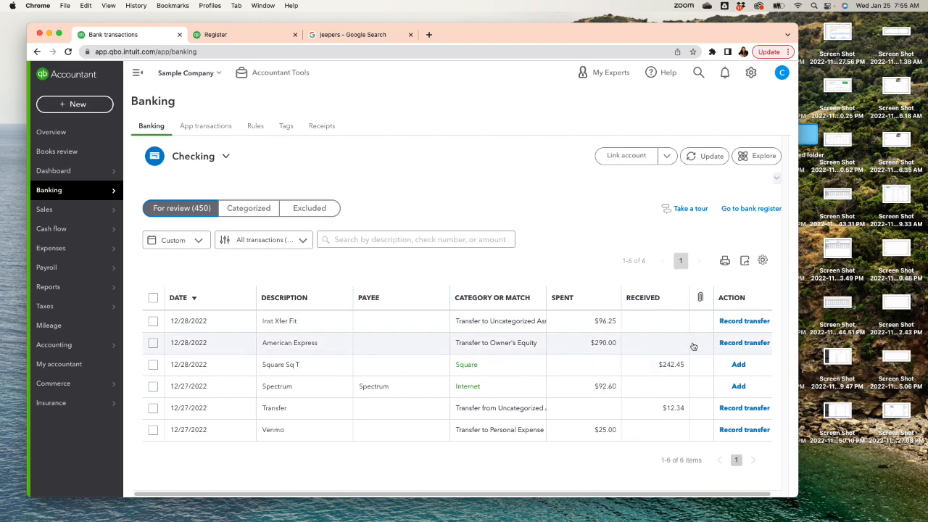
Add the 12/28/2022 Square Sq T deposit of $242.45 to the Square category and check the Square app transactions for review and reviewed
{"action": "left_click", "coordinate": [737, 365]}
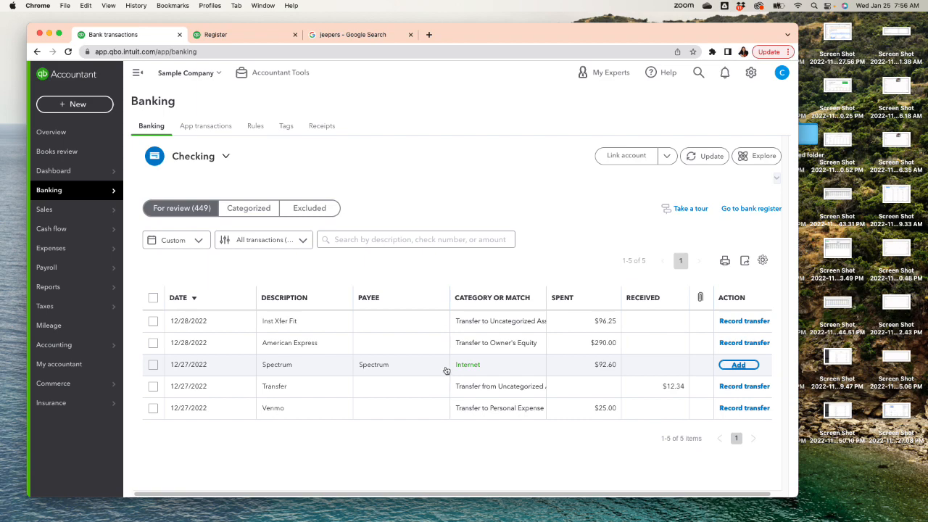
{"action": "left_click", "coordinate": [253, 40]}
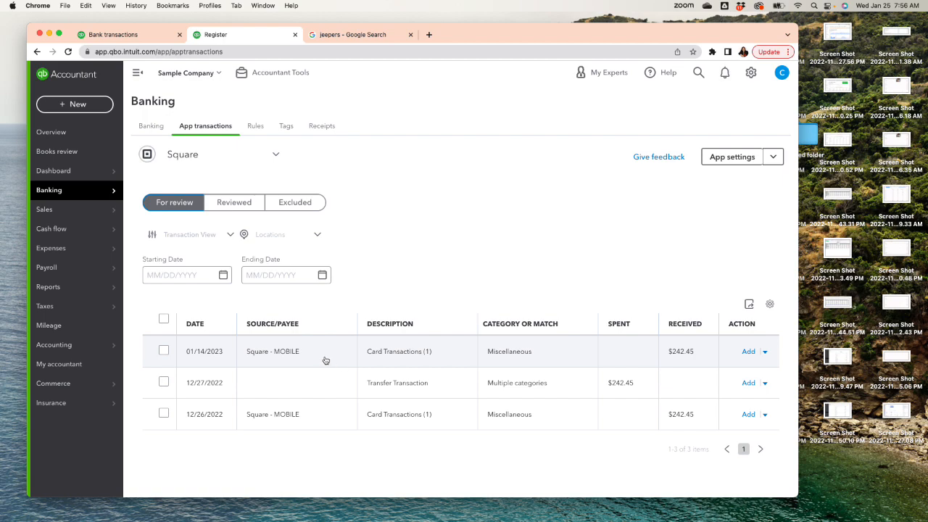
{"action": "left_click", "coordinate": [236, 203]}
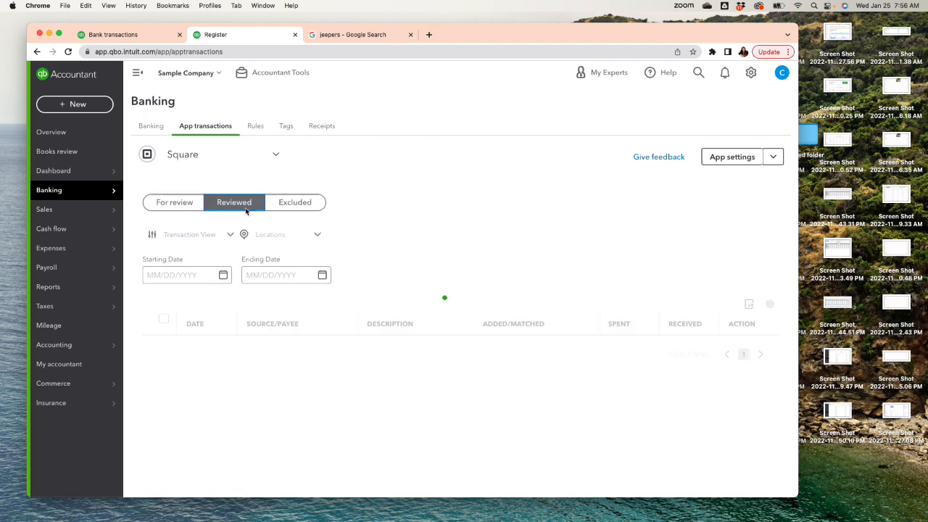
{"action": "left_click", "coordinate": [184, 204]}
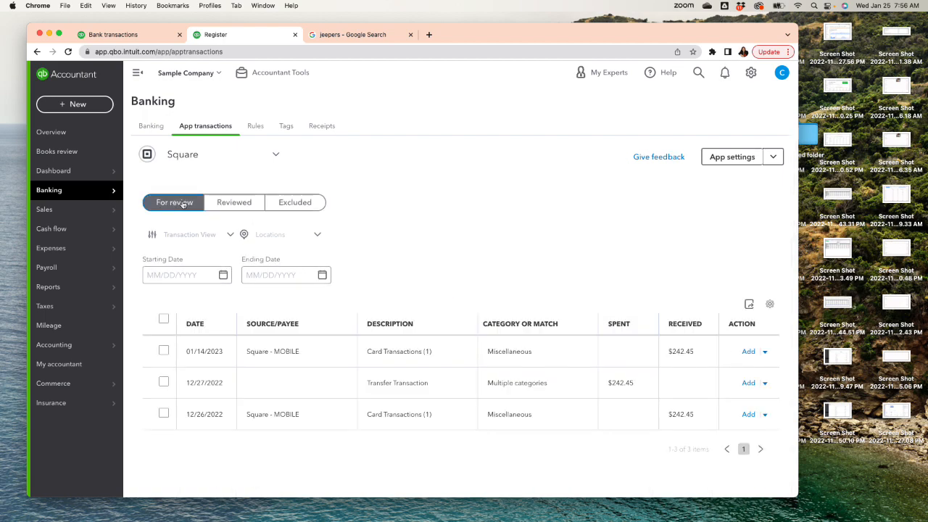
{"action": "left_click", "coordinate": [230, 202]}
Close the Square app transactions tab and duplicate the browser tab with the Checking transactions
{"action": "left_click", "coordinate": [295, 34]}
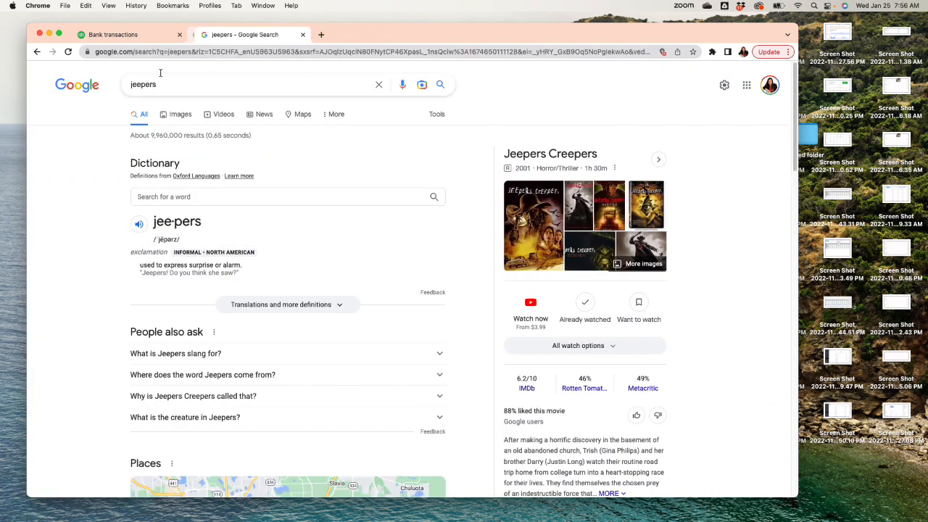
{"action": "left_click", "coordinate": [142, 41]}
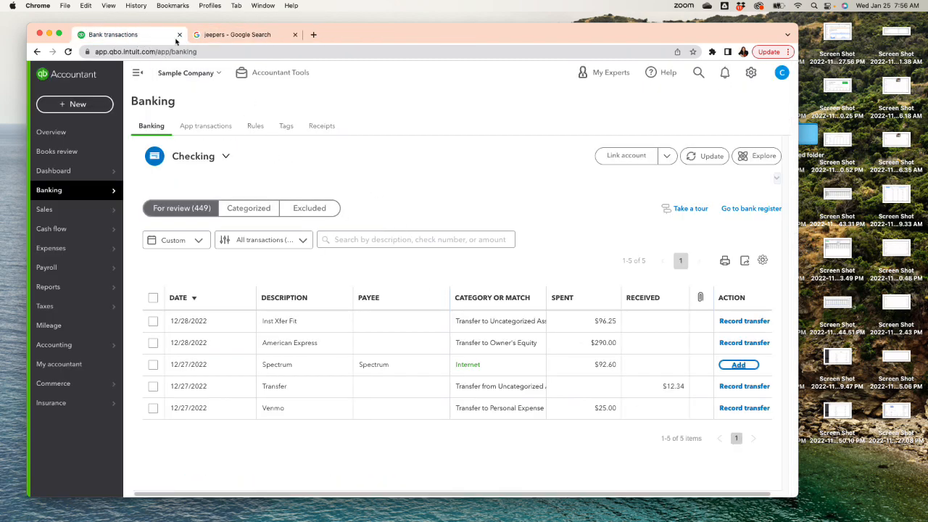
{"action": "right_click", "coordinate": [155, 40]}
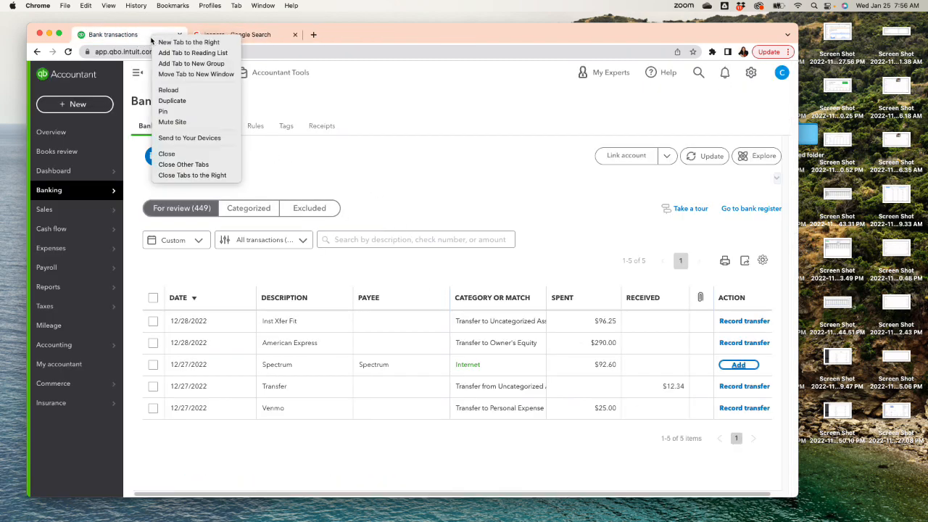
{"action": "left_click", "coordinate": [174, 102]}
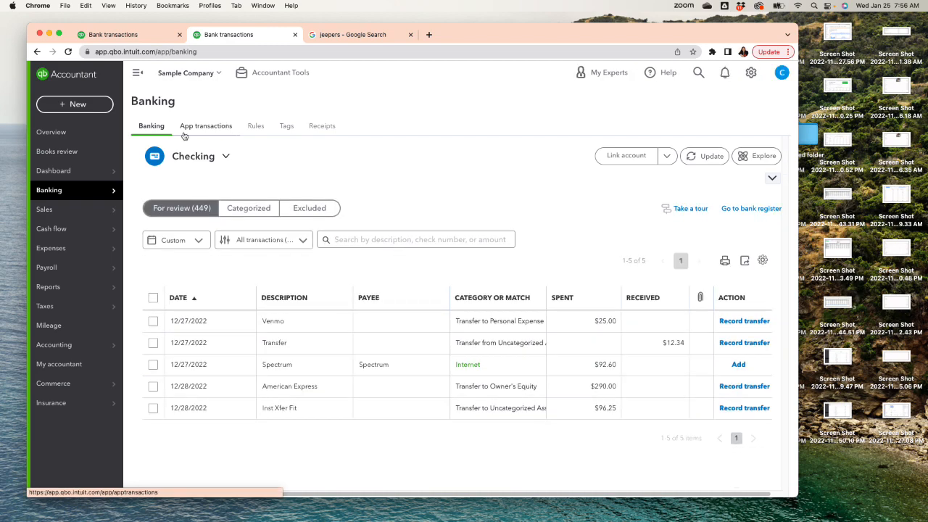
Compare the categorized Checking transactions for the Square Sq T deposit with the Square app transactions for review
{"action": "left_click", "coordinate": [251, 207]}
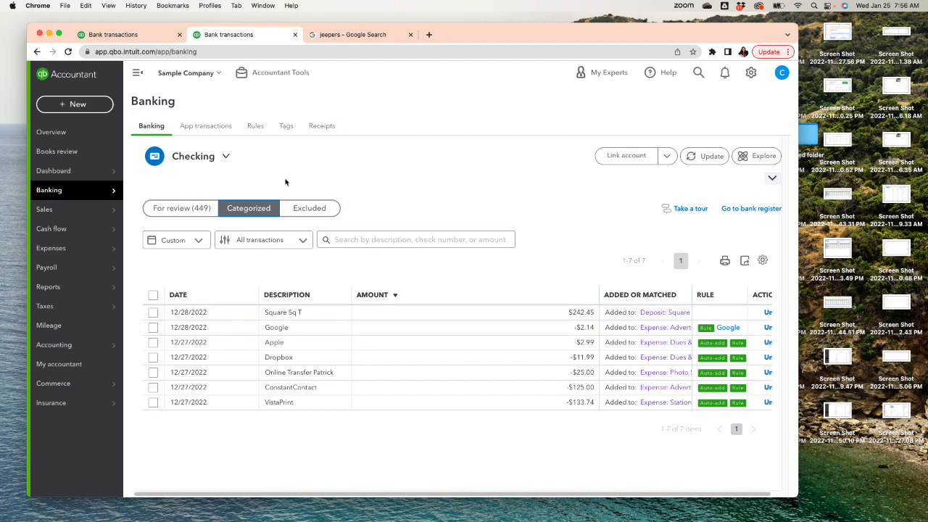
{"action": "left_click", "coordinate": [206, 126]}
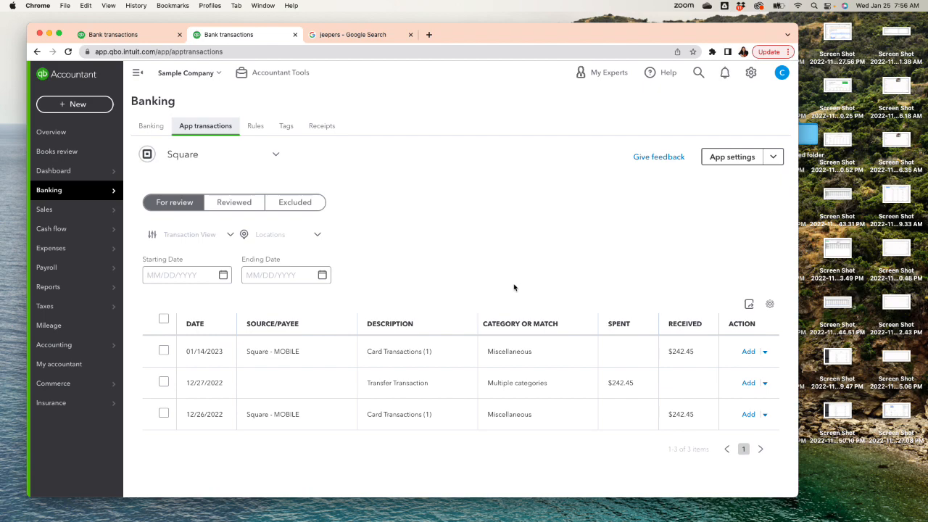
{"action": "left_click", "coordinate": [149, 36]}
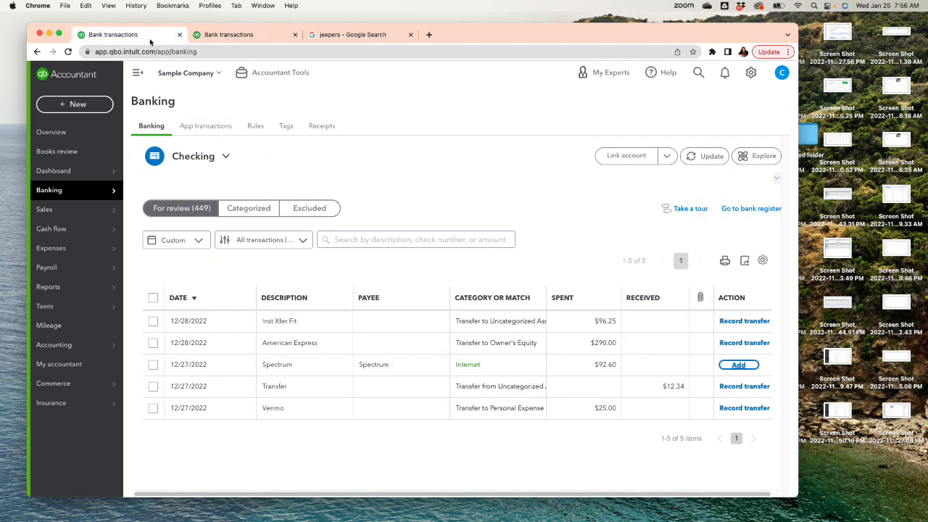
{"action": "left_click", "coordinate": [245, 208]}
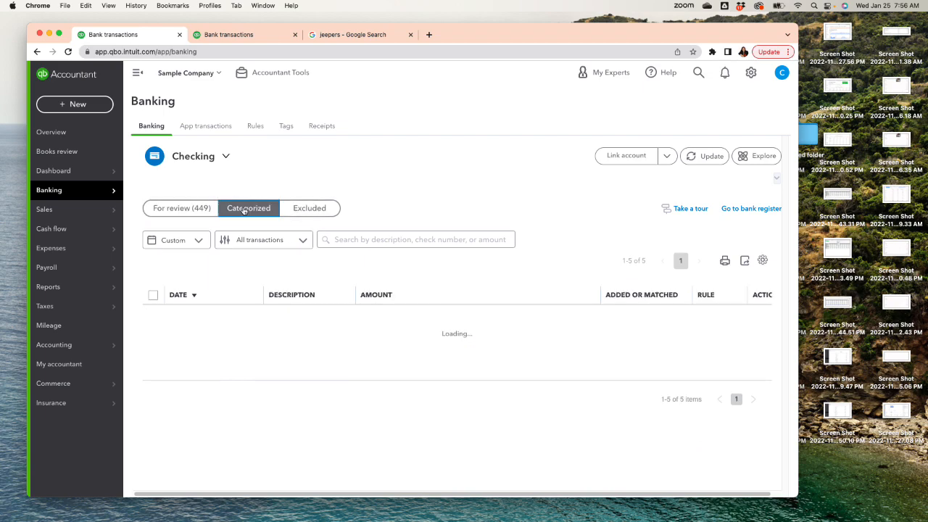
{"action": "left_click", "coordinate": [190, 210]}
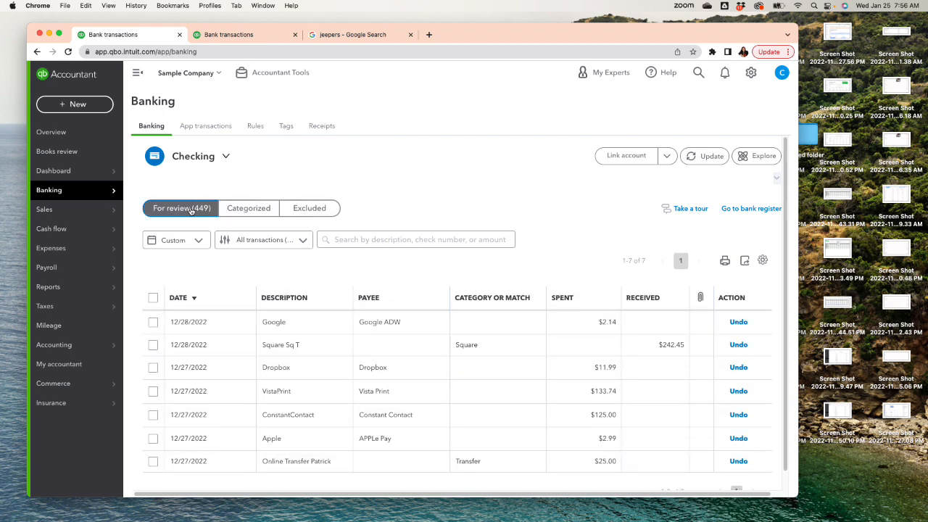
{"action": "left_click", "coordinate": [249, 214]}
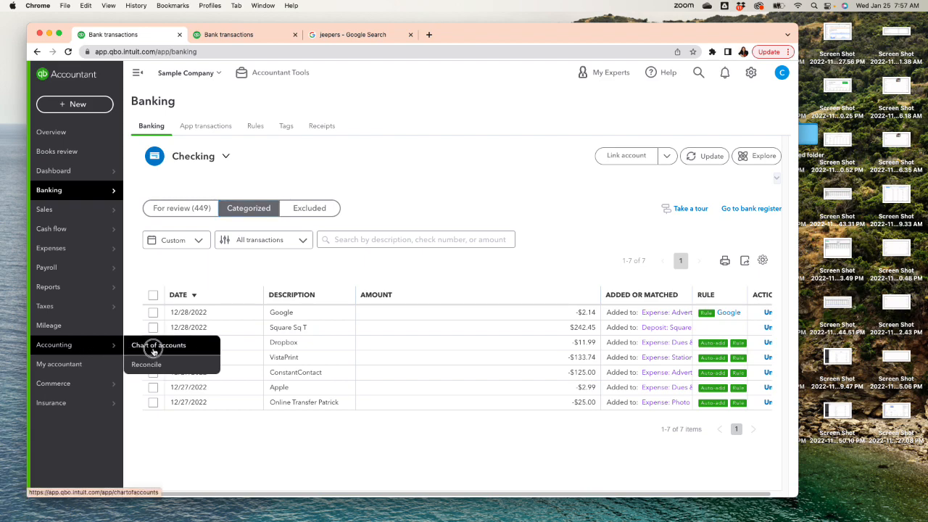
In the Checking register, manually mark the 12/28/2022 Square deposit of $242.45 as reconciled (R), save it, and return to the chart of accounts
{"action": "left_click", "coordinate": [151, 347]}
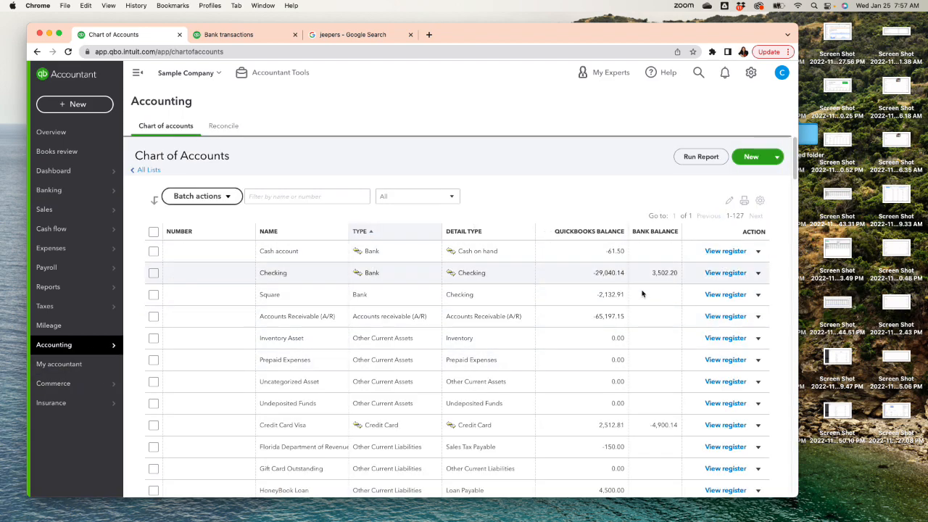
{"action": "left_click", "coordinate": [738, 273]}
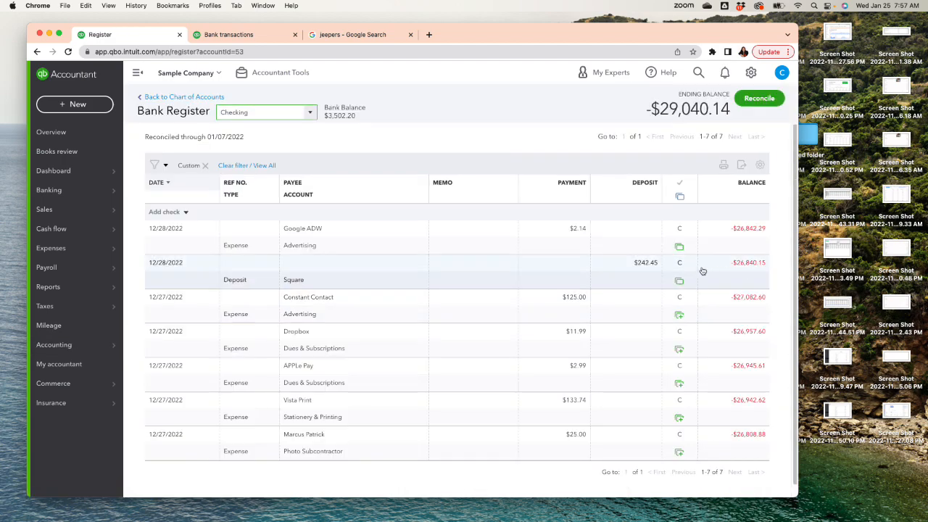
{"action": "left_click", "coordinate": [679, 271]}
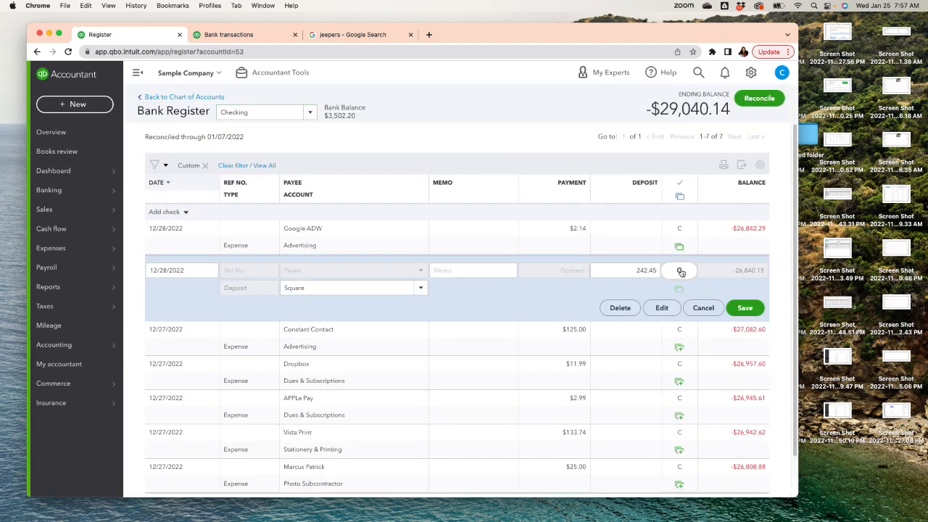
{"action": "left_click", "coordinate": [753, 313]}
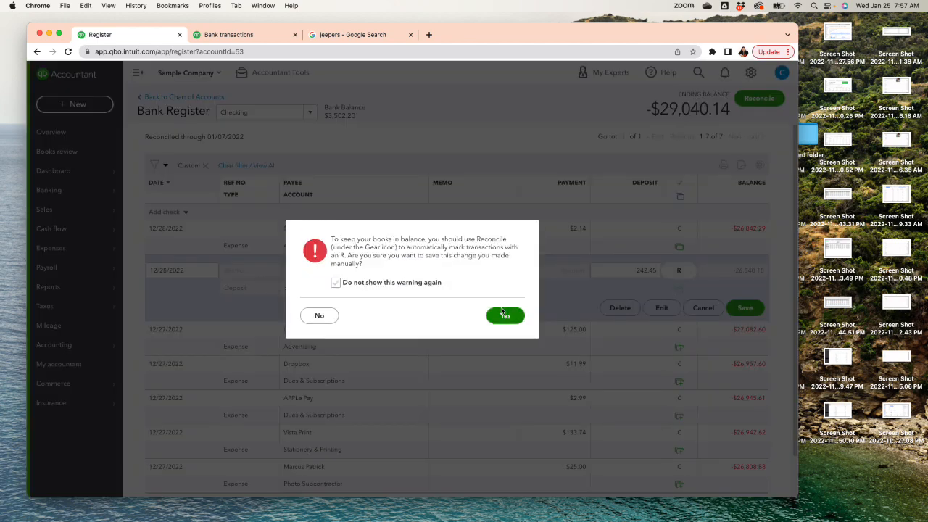
{"action": "left_click", "coordinate": [505, 315]}
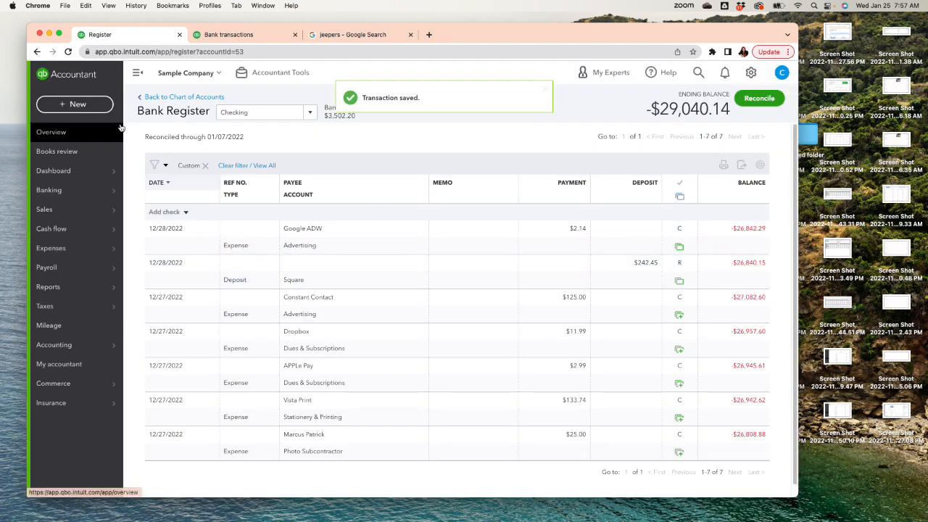
{"action": "left_click", "coordinate": [183, 97]}
Close the second QuickBooks tab, reopen the Checking bank transactions for review, and duplicate their browser tab
{"action": "mouse_move", "coordinate": [87, 229]}
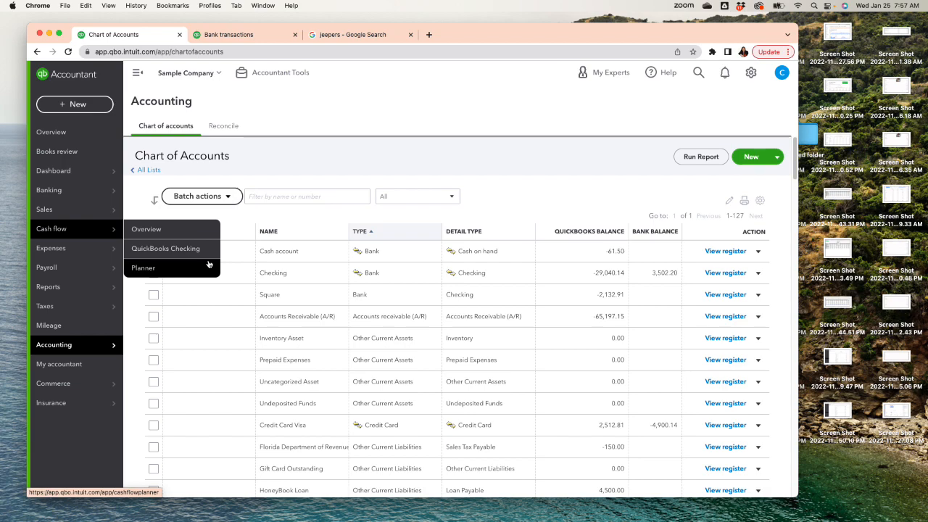
{"action": "left_click", "coordinate": [294, 34]}
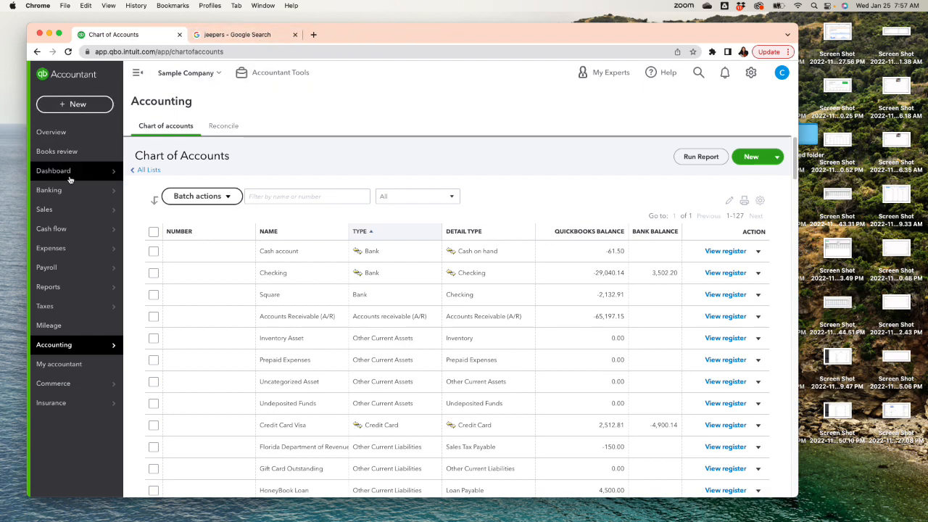
{"action": "mouse_move", "coordinate": [63, 193]}
{"action": "left_click", "coordinate": [155, 212]}
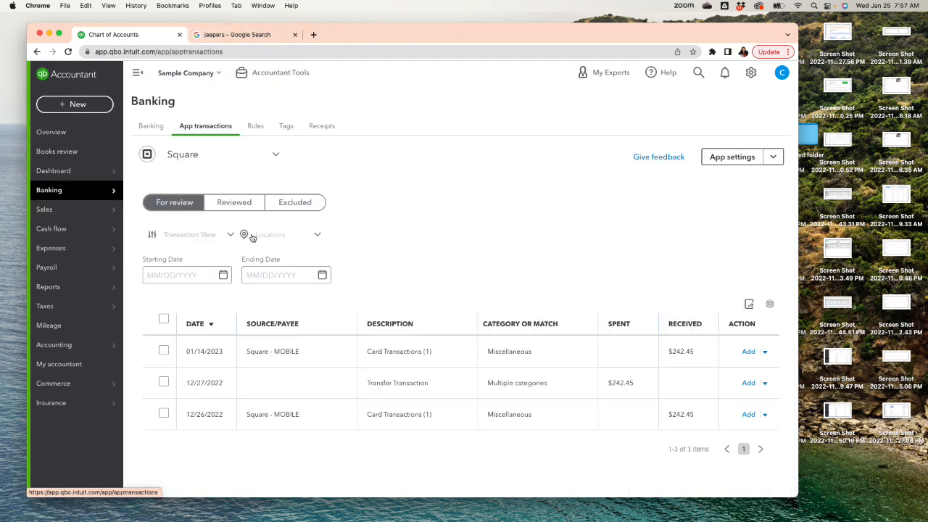
{"action": "left_click", "coordinate": [155, 127]}
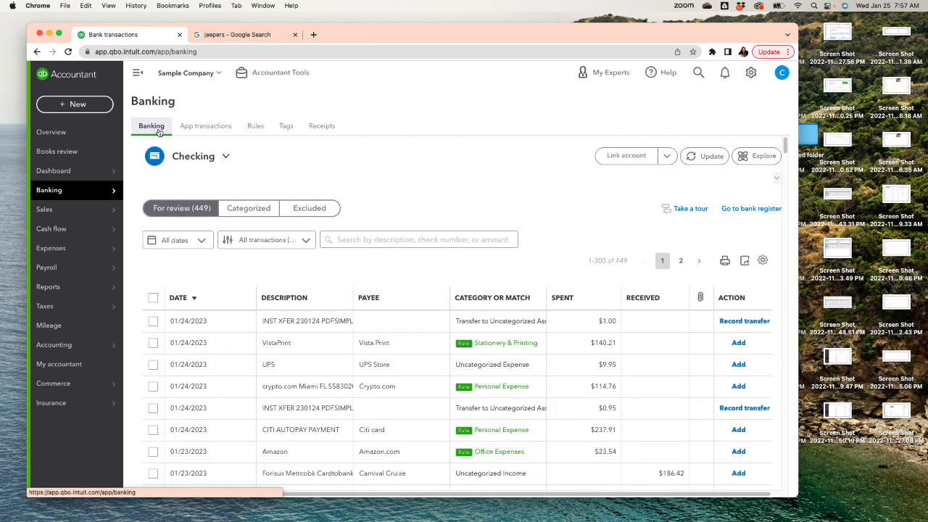
{"action": "right_click", "coordinate": [143, 38]}
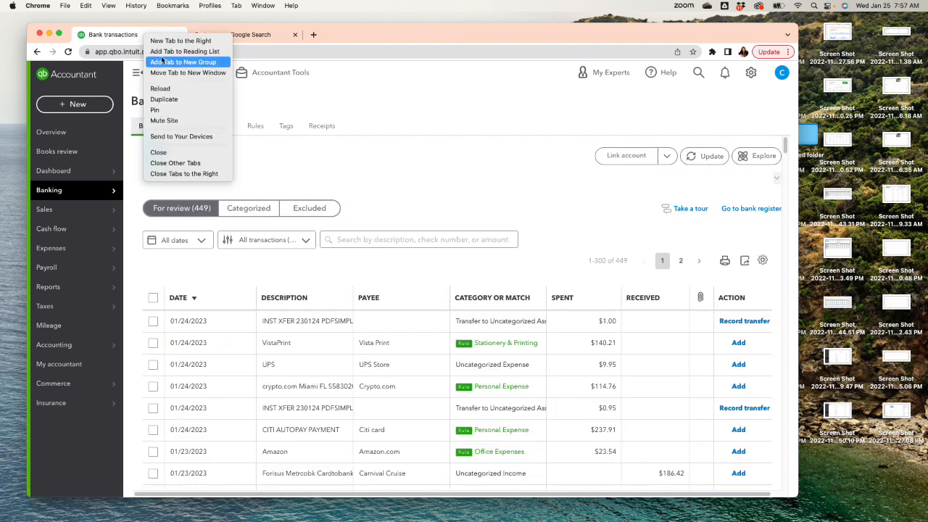
{"action": "left_click", "coordinate": [181, 99]}
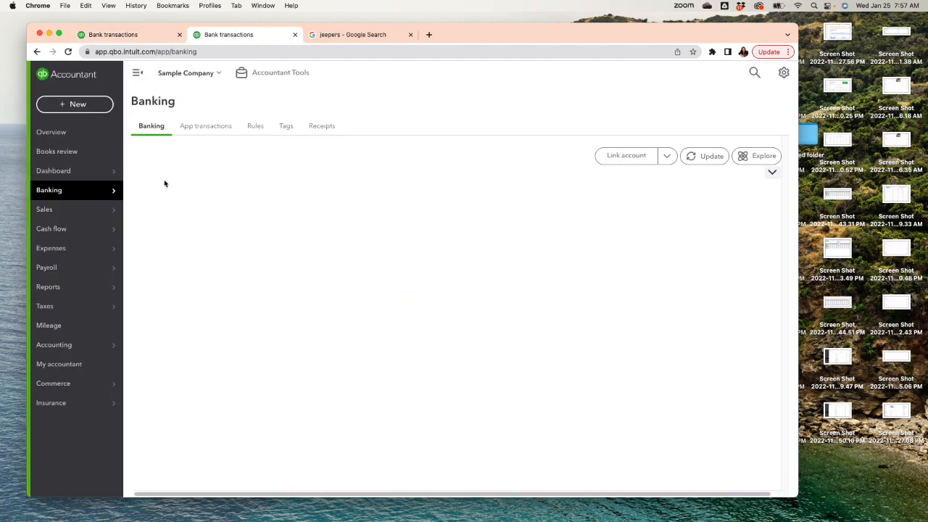
Add the 12/26/2022 card transaction and the 12/27/2022 transfer transaction from the Square app transactions for review
{"action": "left_click", "coordinate": [207, 129]}
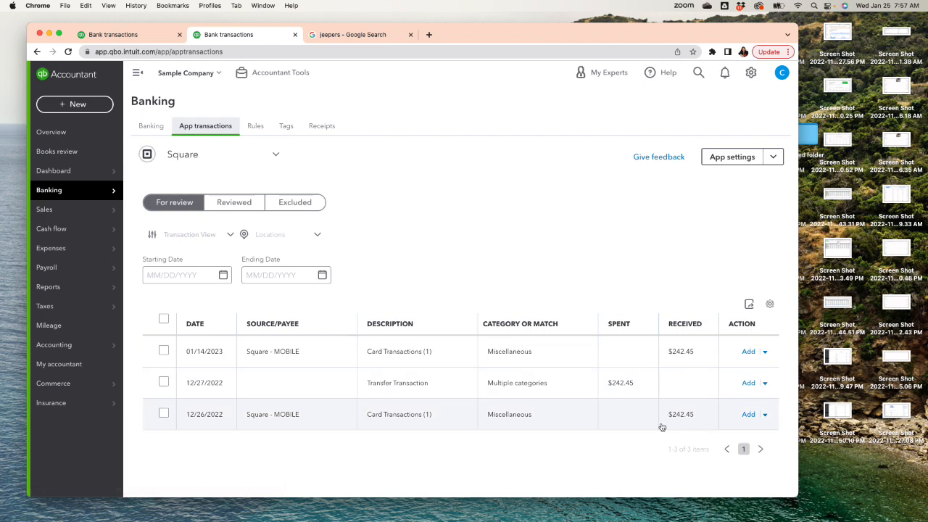
{"action": "left_click", "coordinate": [746, 415]}
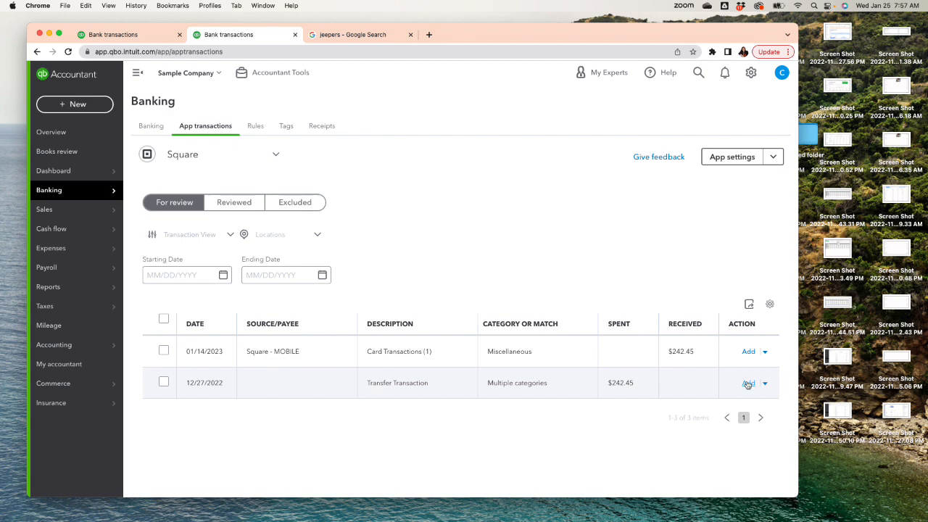
{"action": "left_click", "coordinate": [748, 383]}
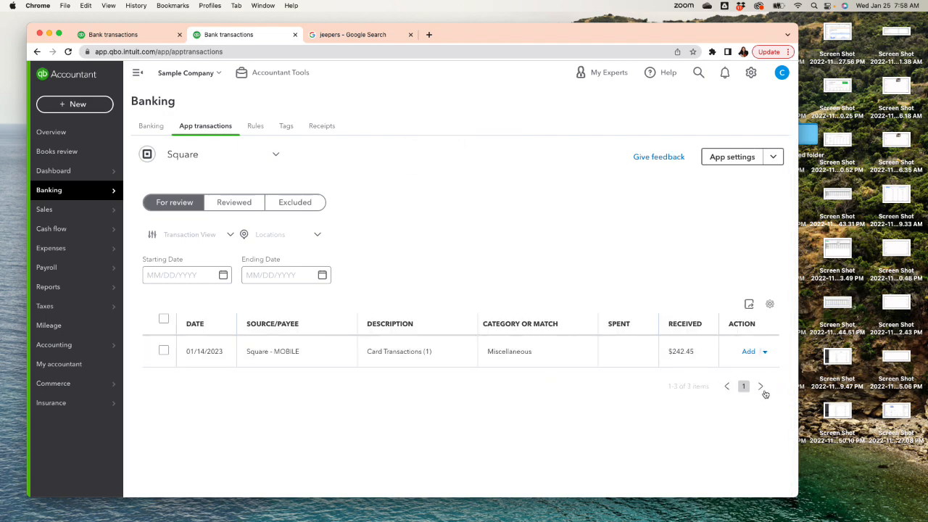
Filter the categorized Checking bank transactions to the custom date range 12/27/2022 through 12/28/2022
{"action": "left_click", "coordinate": [151, 127]}
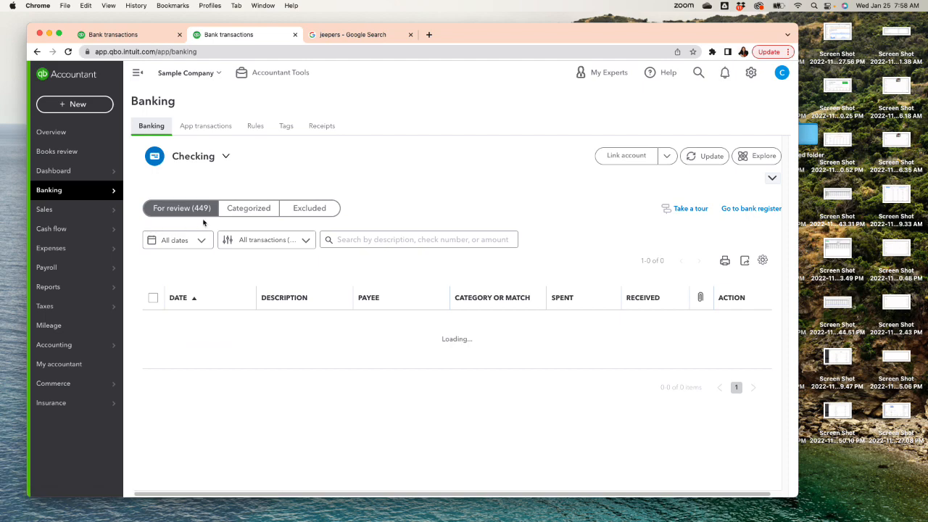
{"action": "left_click", "coordinate": [262, 209]}
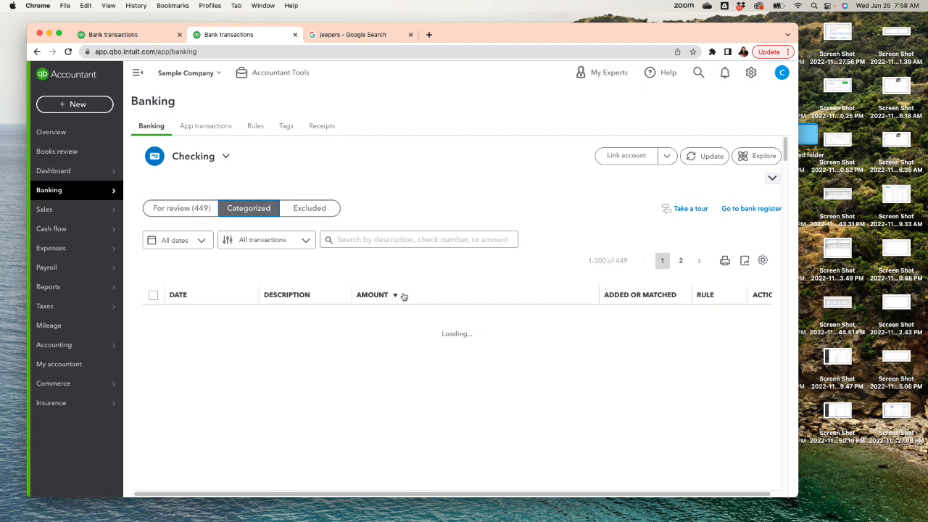
{"action": "left_click", "coordinate": [198, 240]}
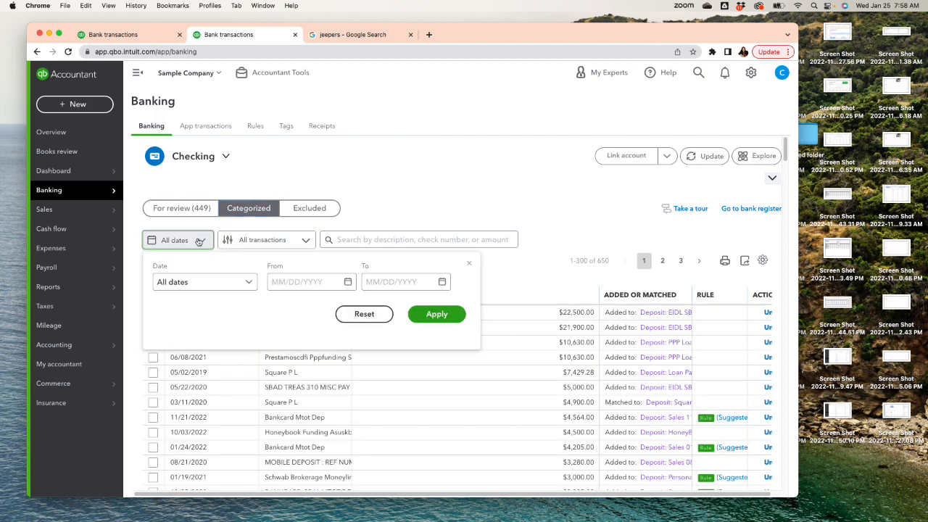
{"action": "left_click", "coordinate": [347, 283]}
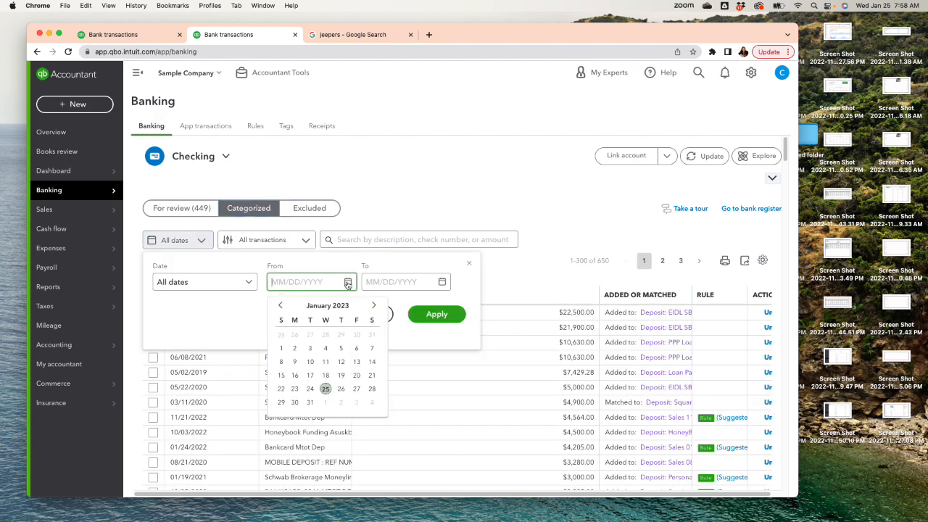
{"action": "left_click", "coordinate": [283, 307]}
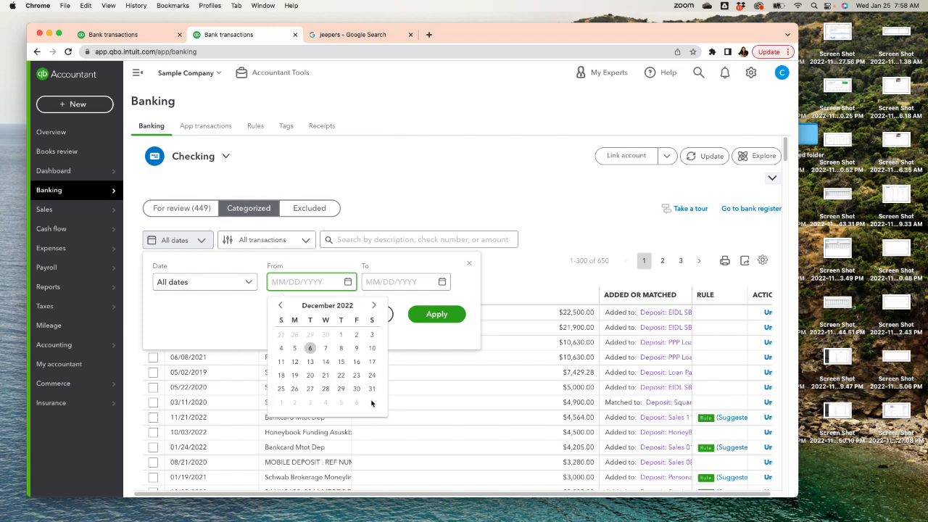
{"action": "left_click", "coordinate": [310, 390]}
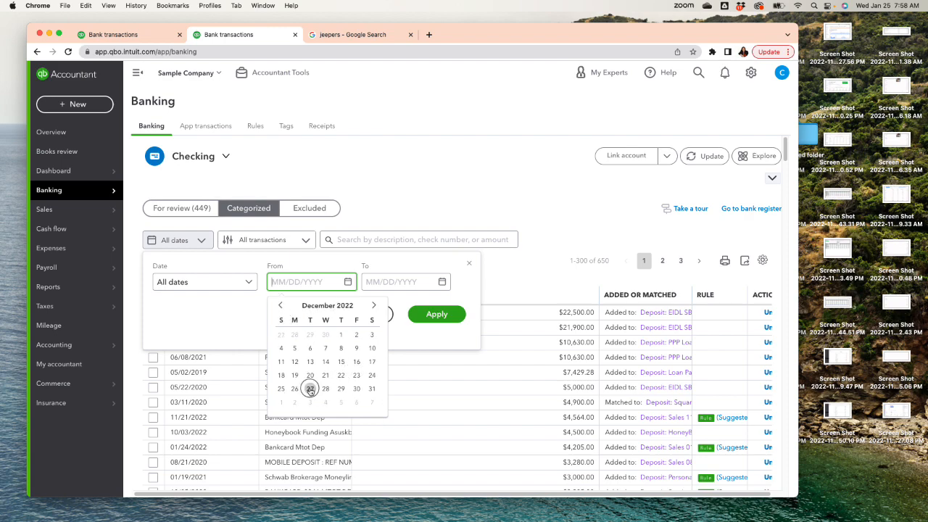
{"action": "left_click", "coordinate": [442, 282]}
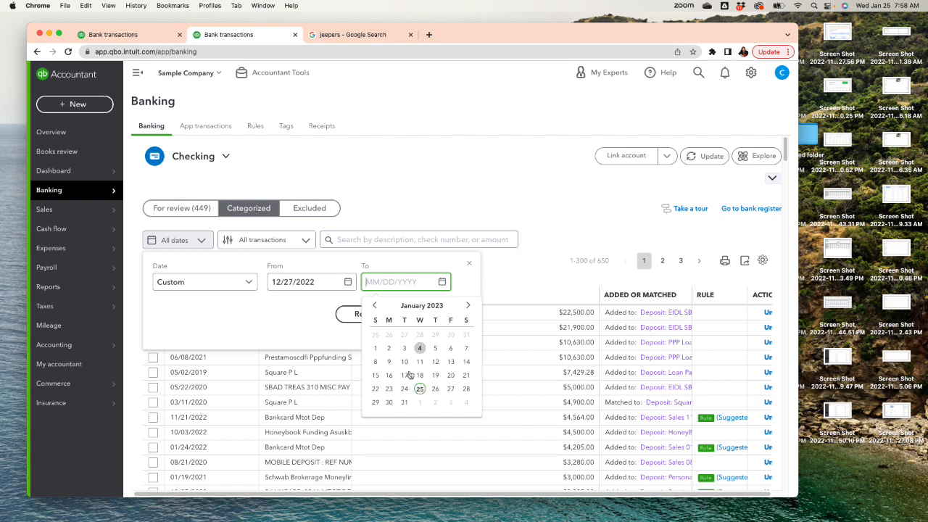
{"action": "left_click", "coordinate": [374, 305]}
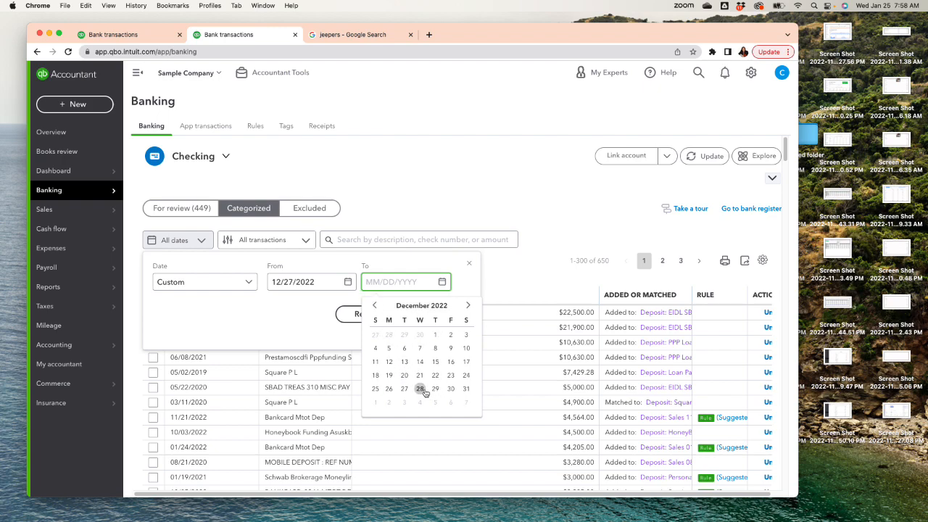
{"action": "left_click", "coordinate": [420, 389]}
{"action": "left_click", "coordinate": [437, 316]}
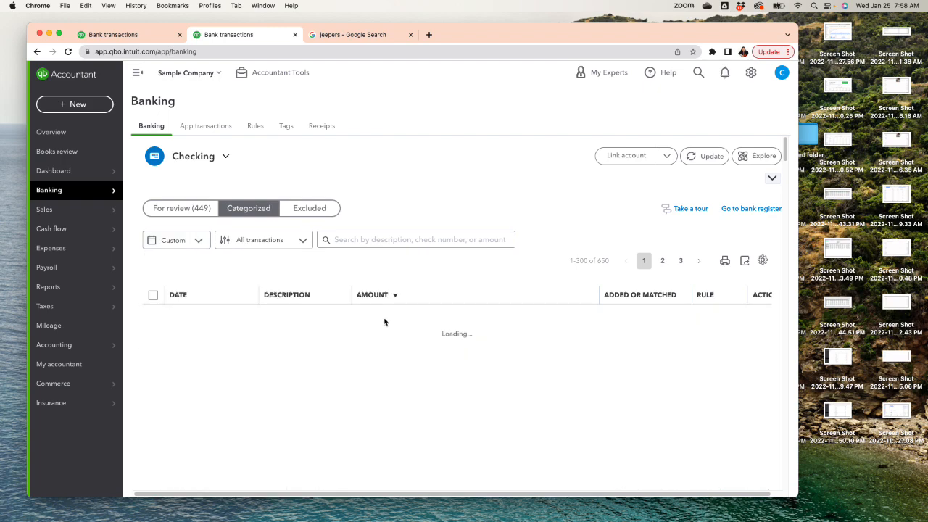
Undo the categorized 12/28/2022 Square Sq T deposit of $242.45 and match it to the 12/27/2022 transfer in the Checking transactions for review
{"action": "left_click", "coordinate": [767, 312]}
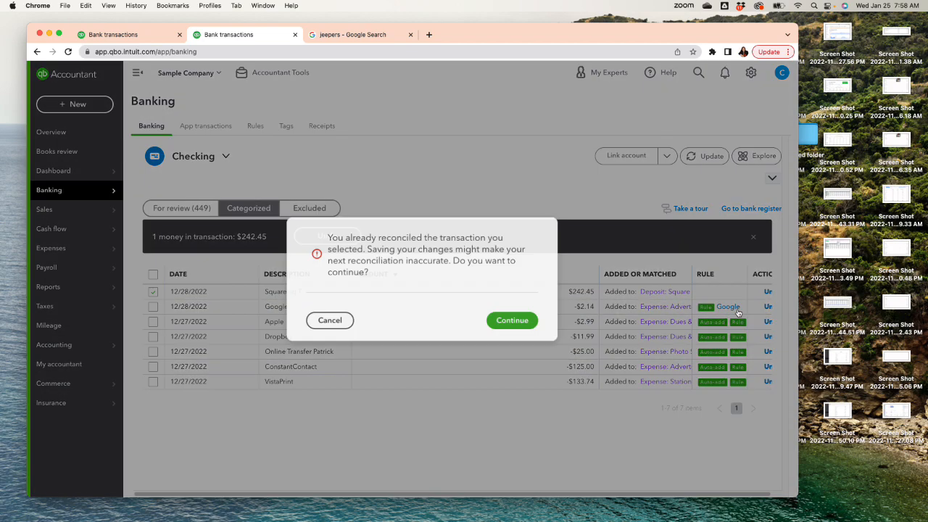
{"action": "left_click", "coordinate": [513, 321]}
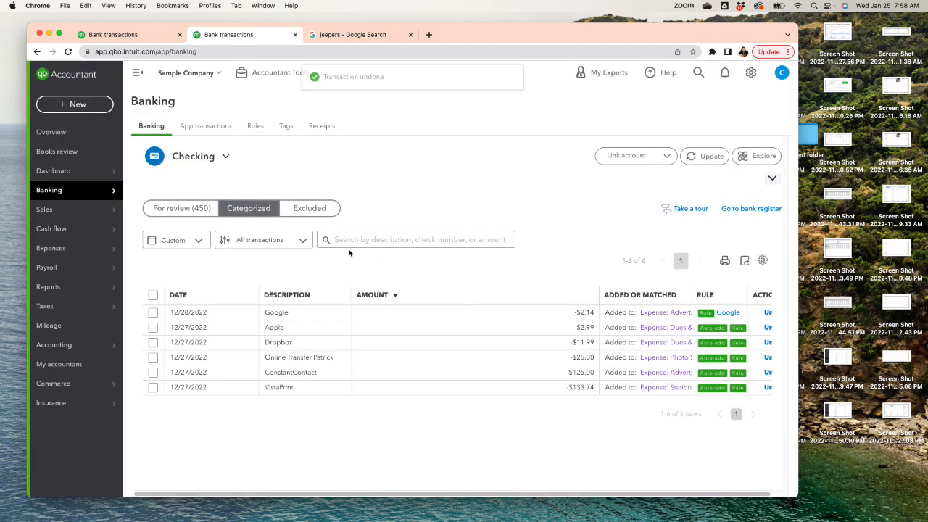
{"action": "left_click", "coordinate": [189, 213]}
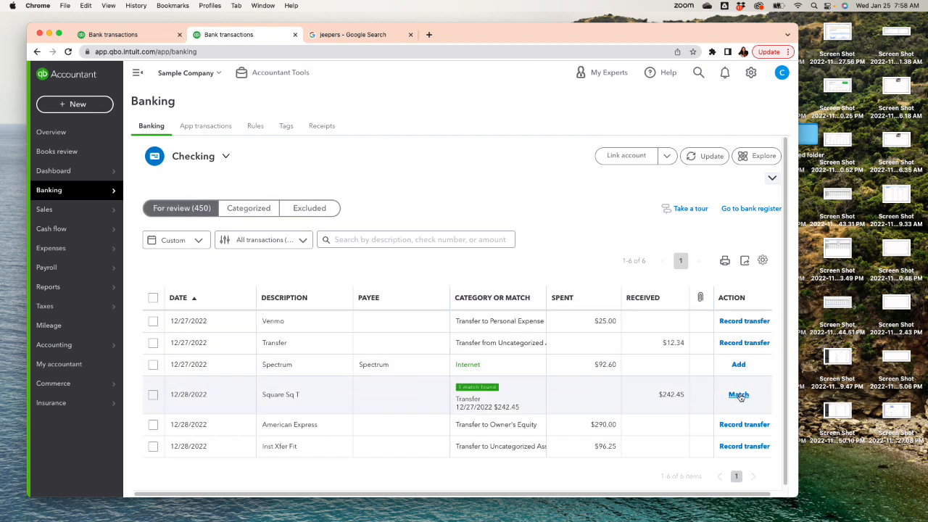
{"action": "left_click", "coordinate": [738, 395]}
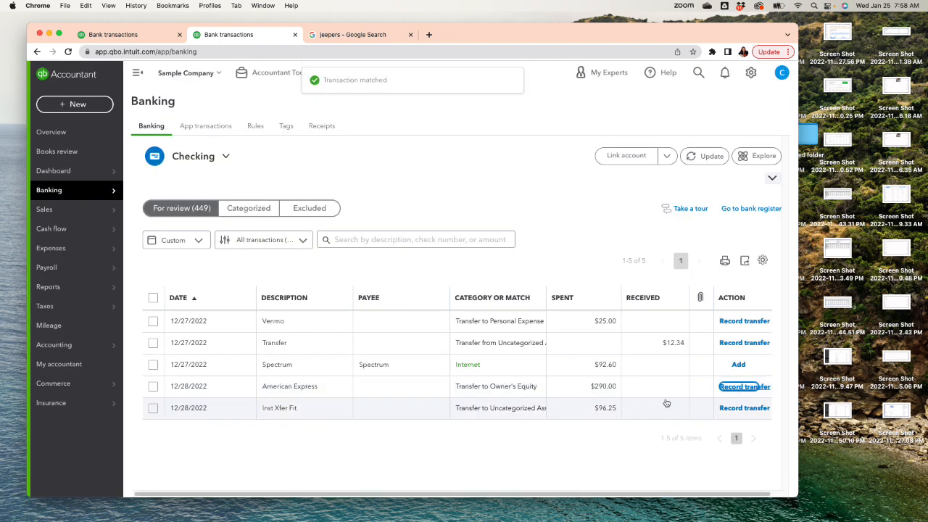
Try marking the 12/27/2022 Square transfer of $242.45 in the Checking register as reconciled (R), and return to the chart of accounts
{"action": "left_click", "coordinate": [741, 209]}
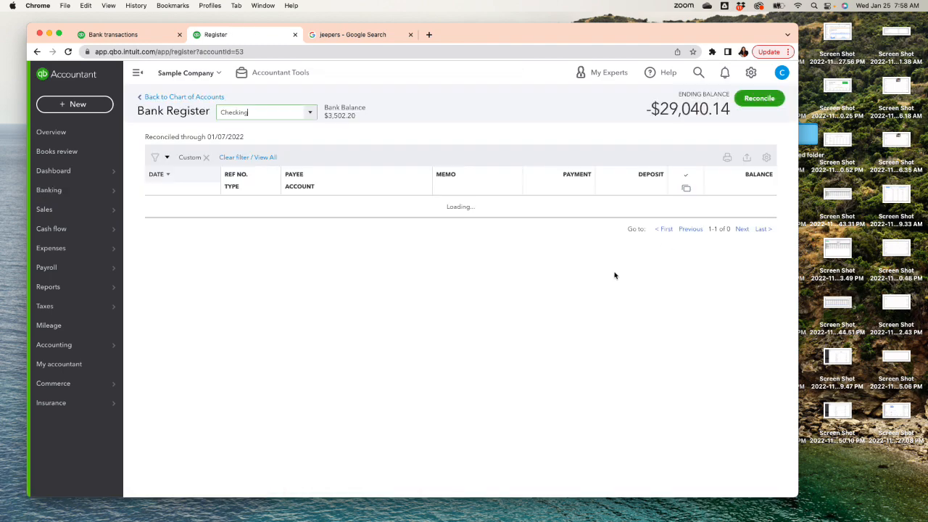
{"action": "left_click", "coordinate": [681, 267]}
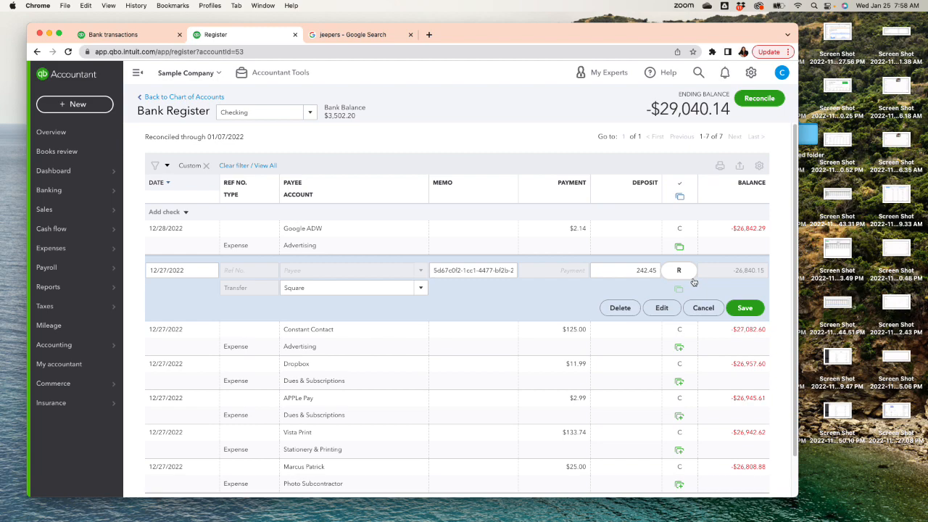
{"action": "left_click", "coordinate": [704, 307]}
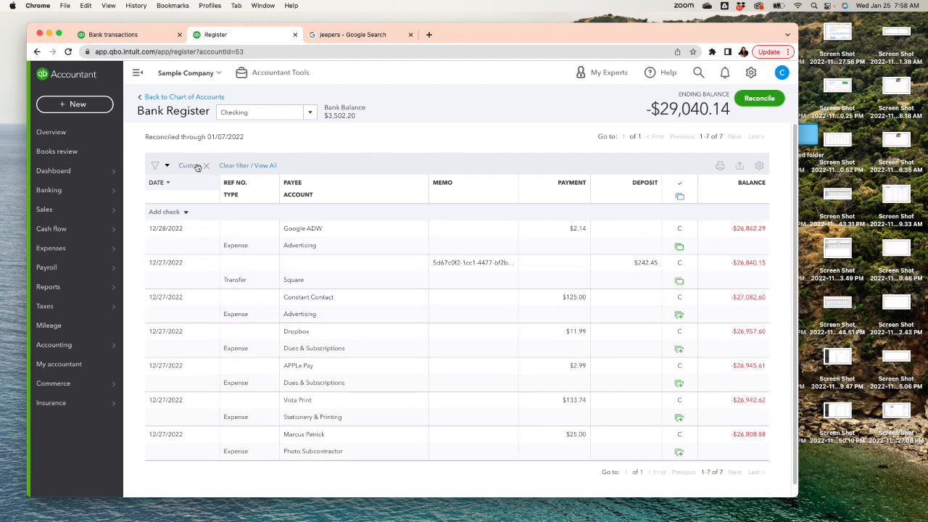
{"action": "left_click", "coordinate": [184, 97]}
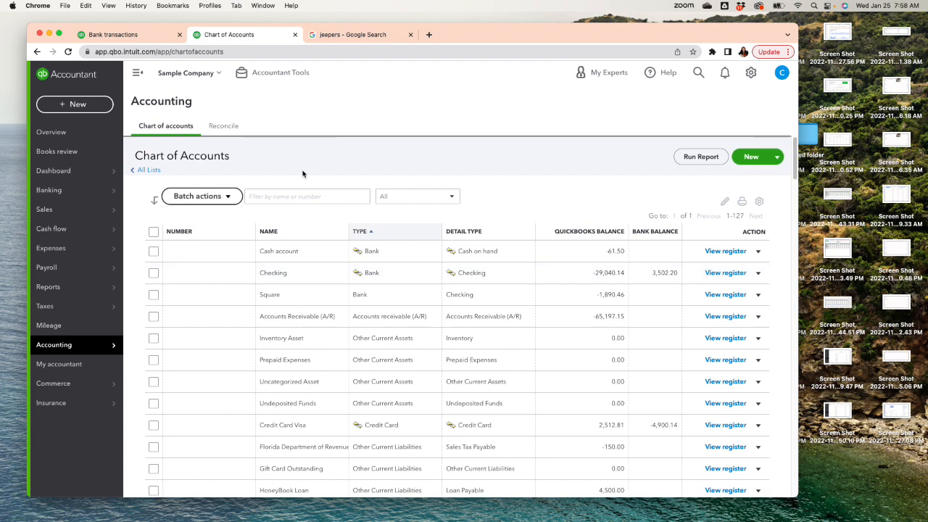
Return from the chart of accounts to the bank transactions in the second QuickBooks tab
{"action": "left_click", "coordinate": [158, 35]}
{"action": "left_click", "coordinate": [222, 34]}
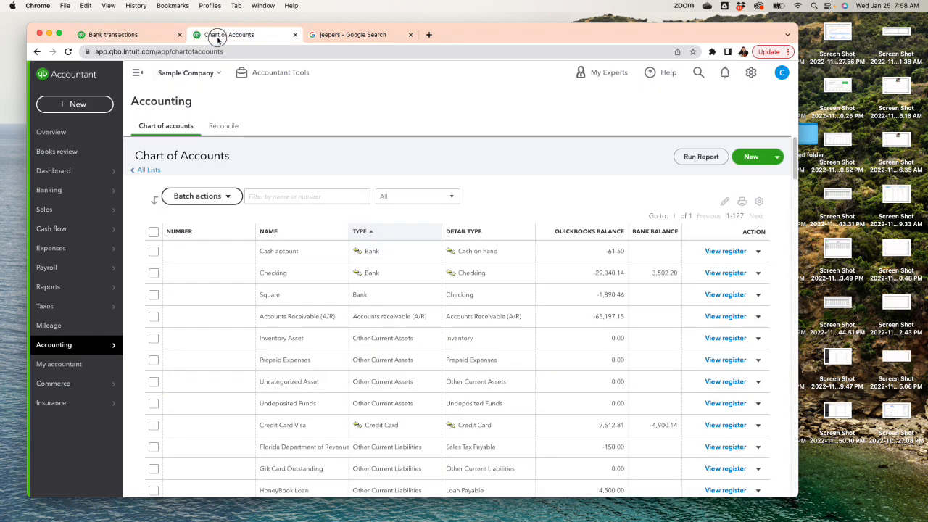
{"action": "mouse_move", "coordinate": [62, 192]}
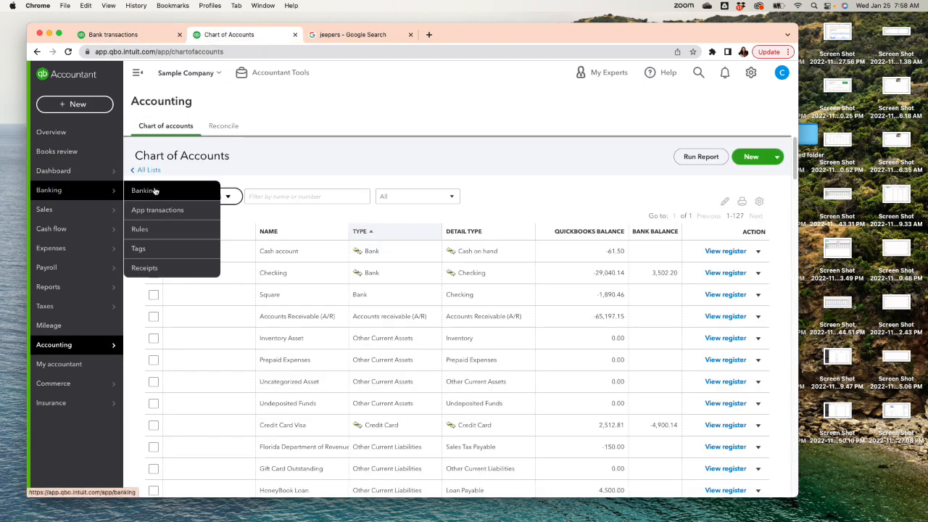